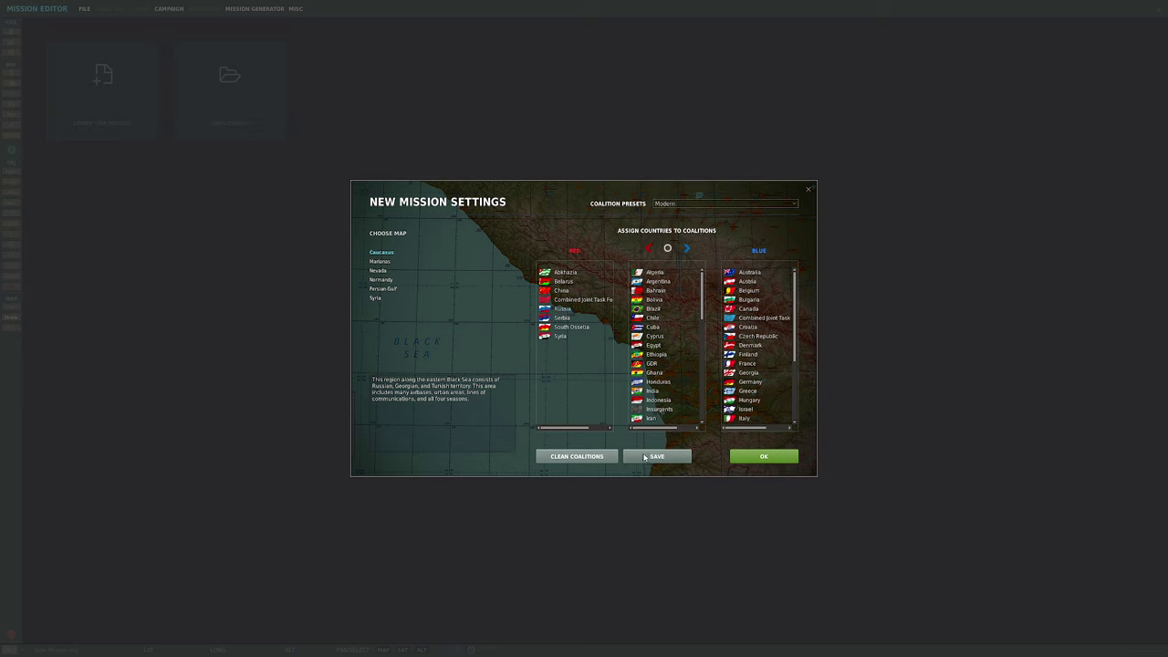
Create a new mission on the Caucasus map using the Custom coalition preset.
click(663, 204)
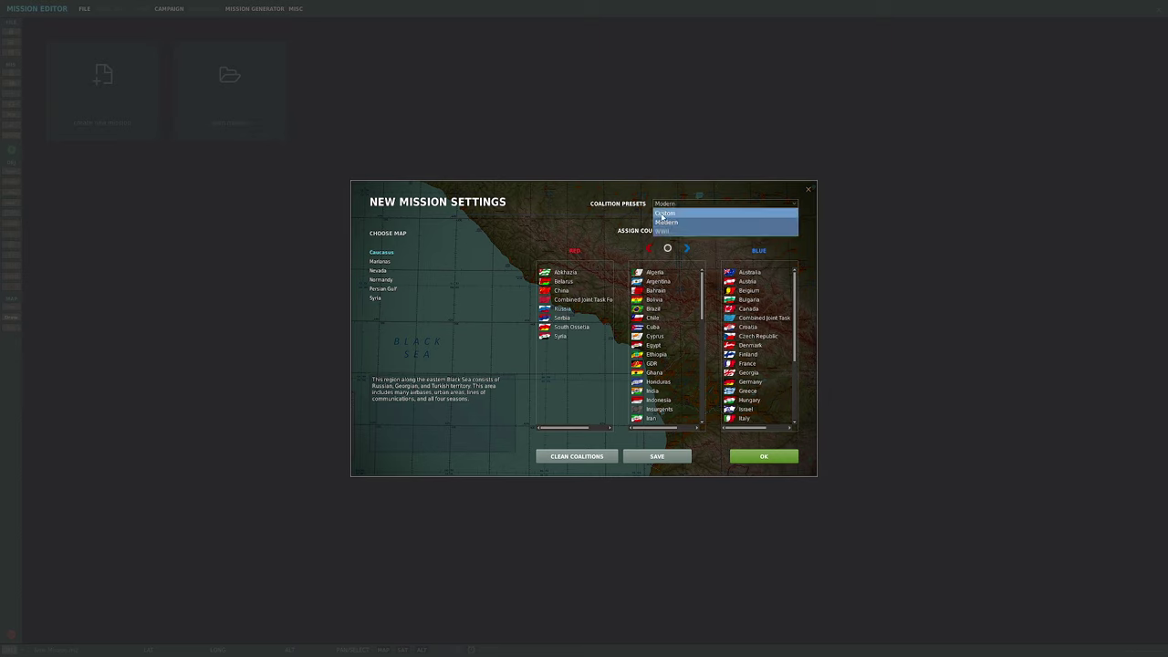
click(663, 215)
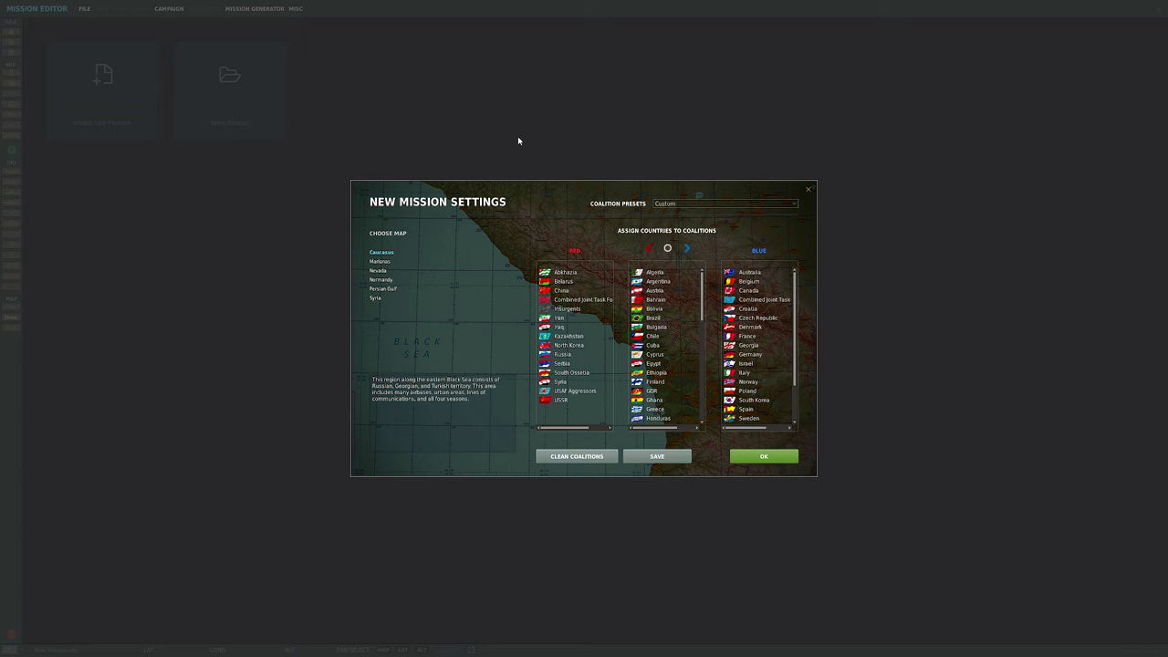
click(746, 458)
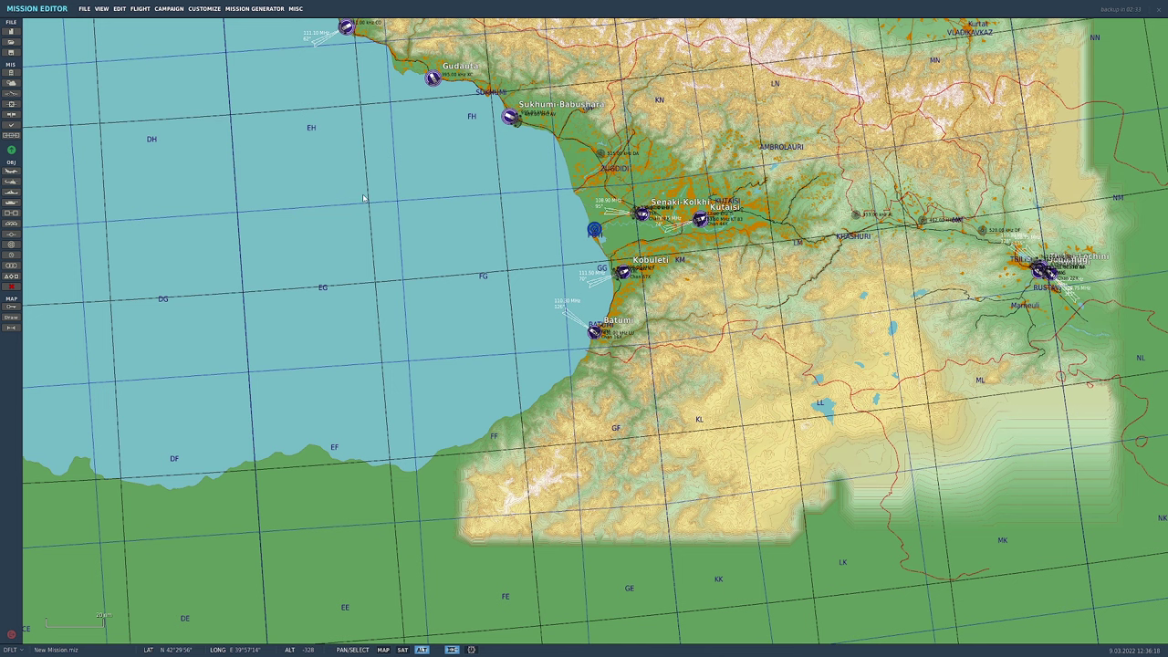
Look over the Caucasus map, examining the Black Sea coast and the airfields around Kobuleti, Batumi and Sochi.
scroll(395, 217, down, 1)
scroll(442, 259, up, 1)
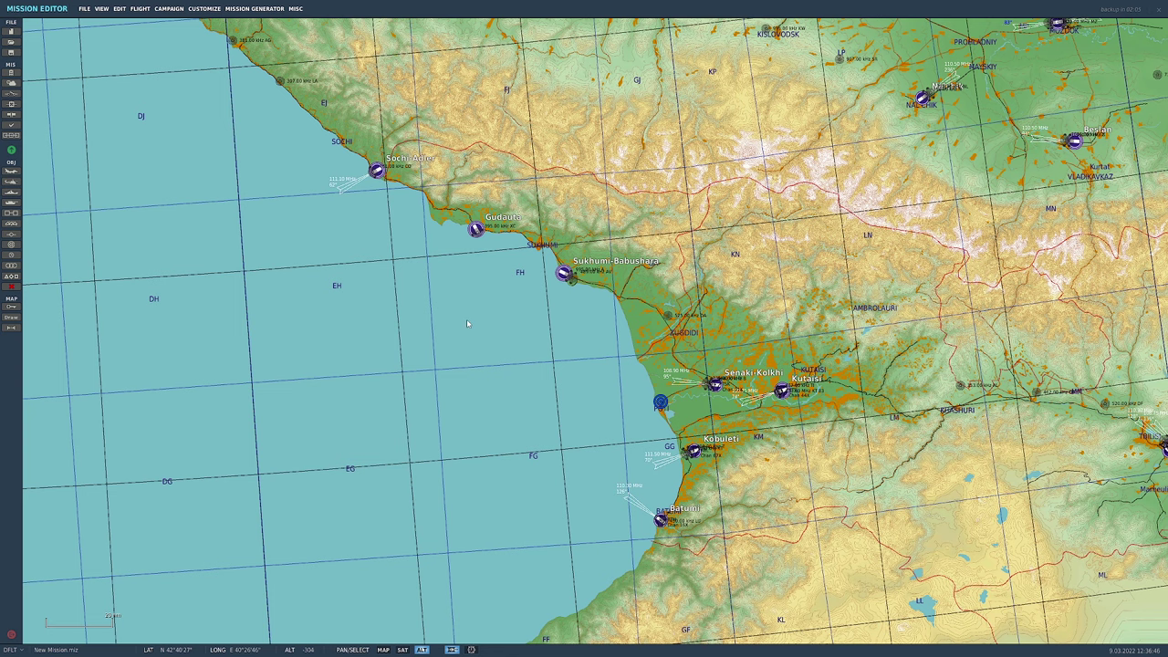
scroll(468, 321, down, 2)
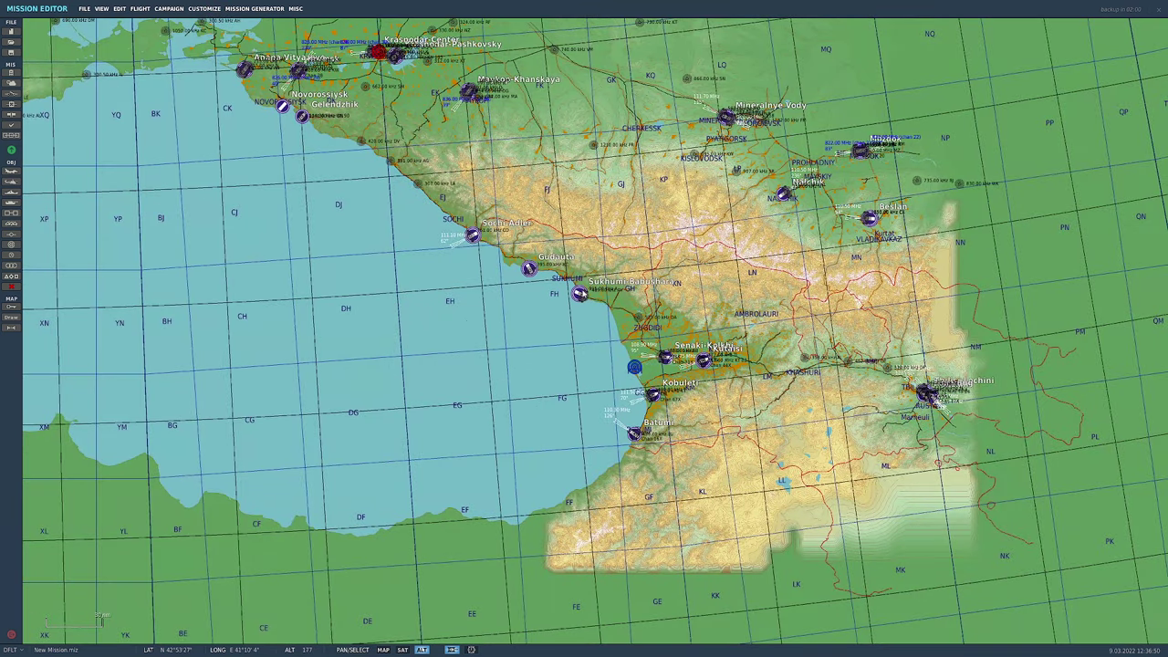
drag(553, 323, 560, 285)
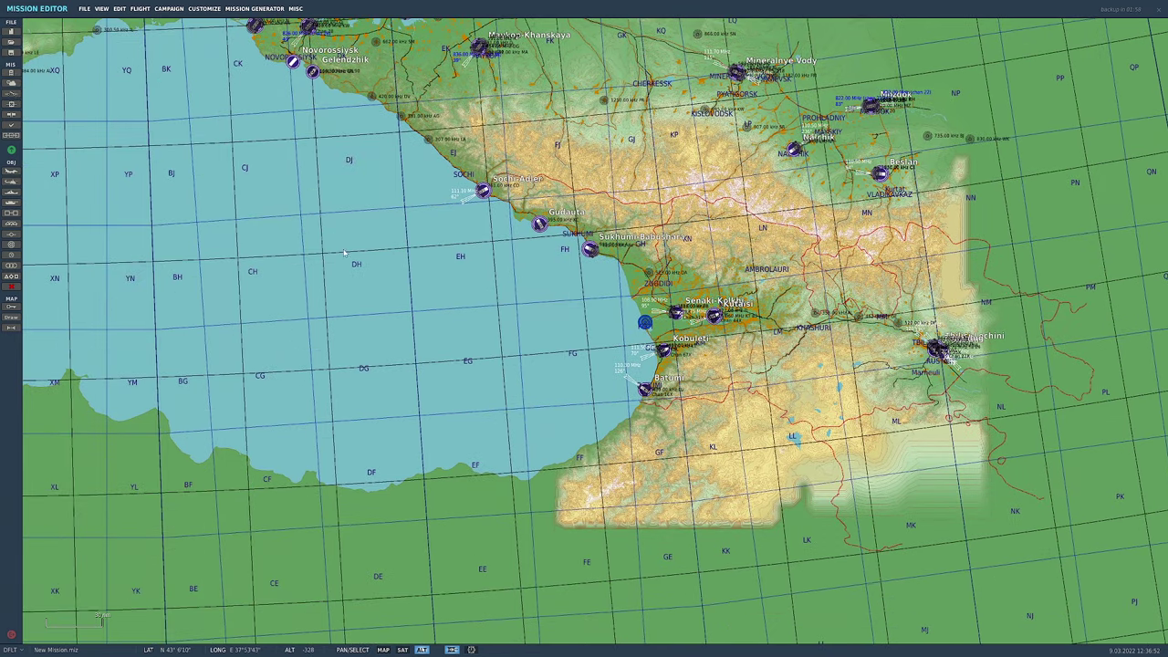
scroll(503, 287, up, 5)
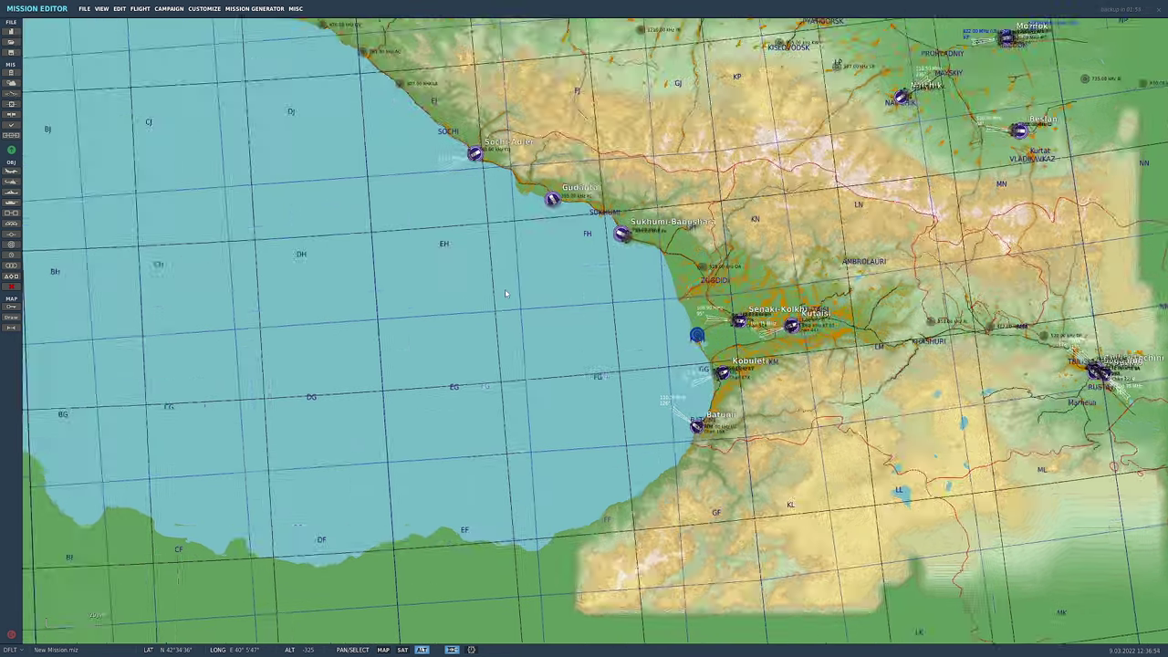
scroll(505, 292, down, 5)
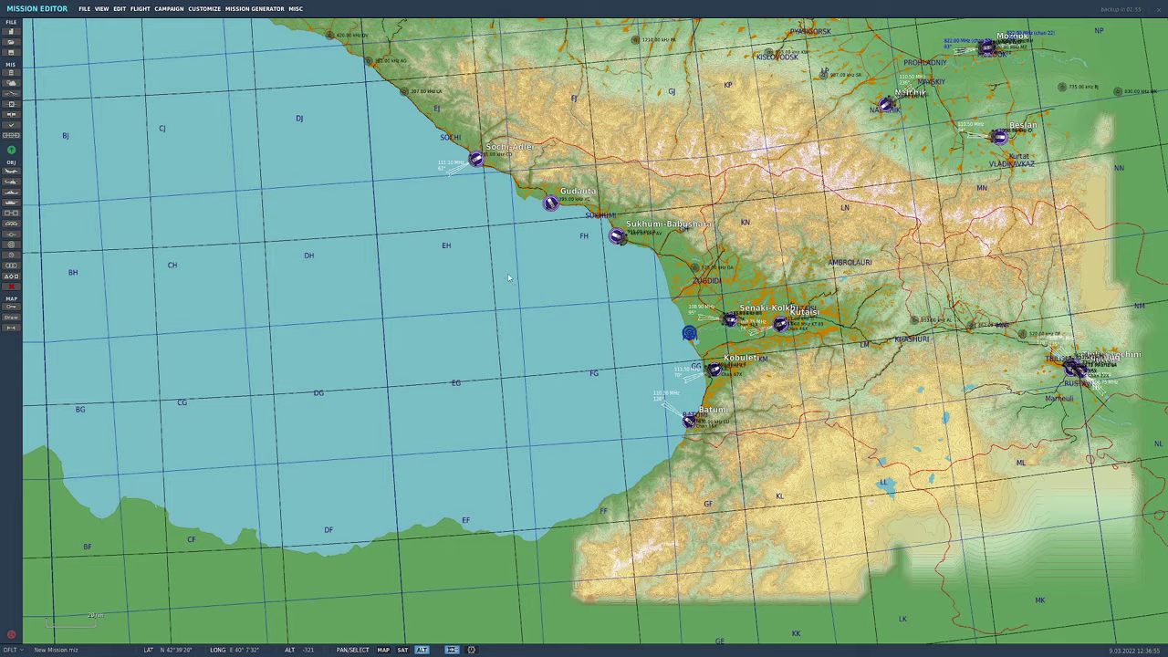
scroll(509, 271, down, 3)
scroll(509, 271, up, 3)
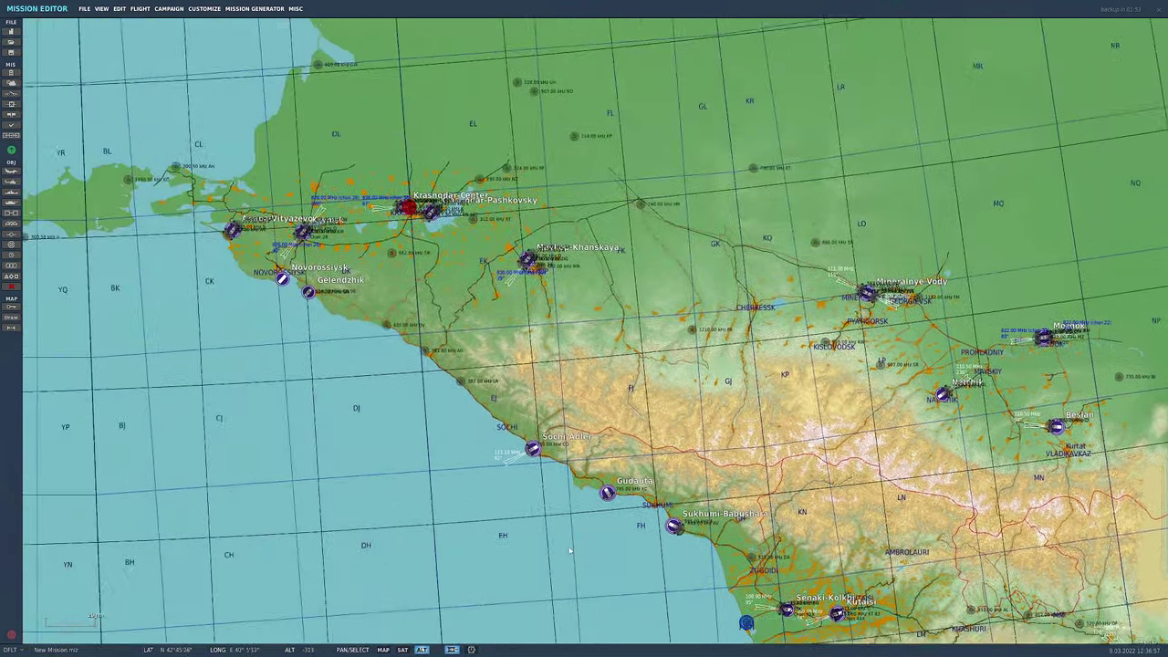
drag(700, 212, 325, 137)
scroll(486, 248, up, 5)
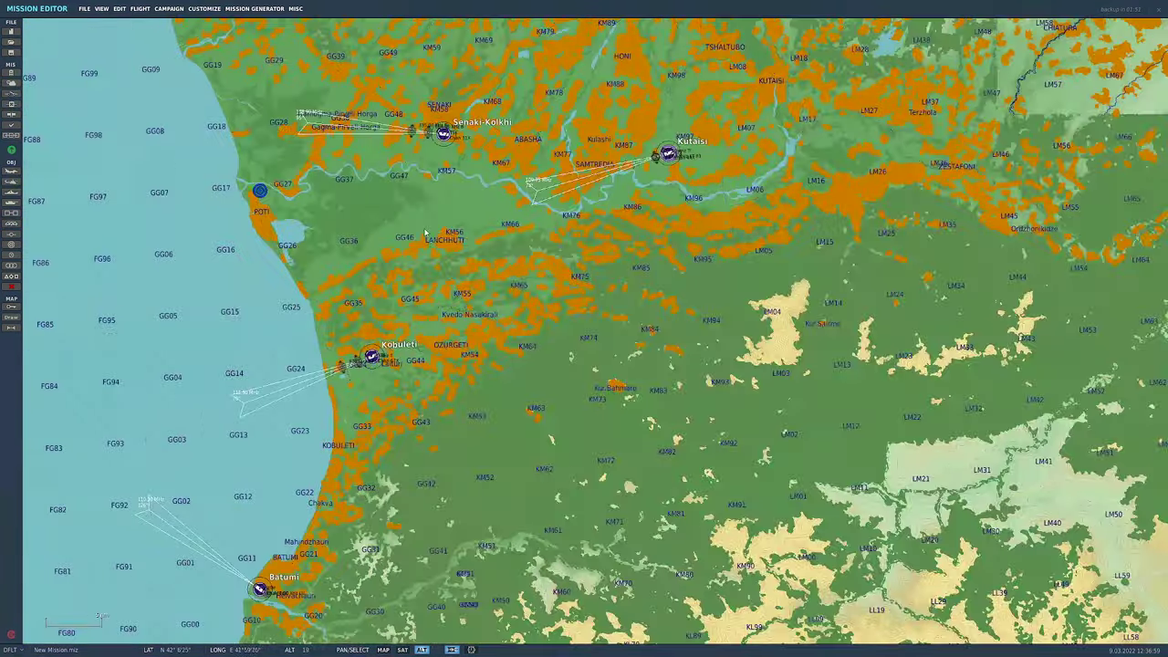
scroll(507, 328, down, 6)
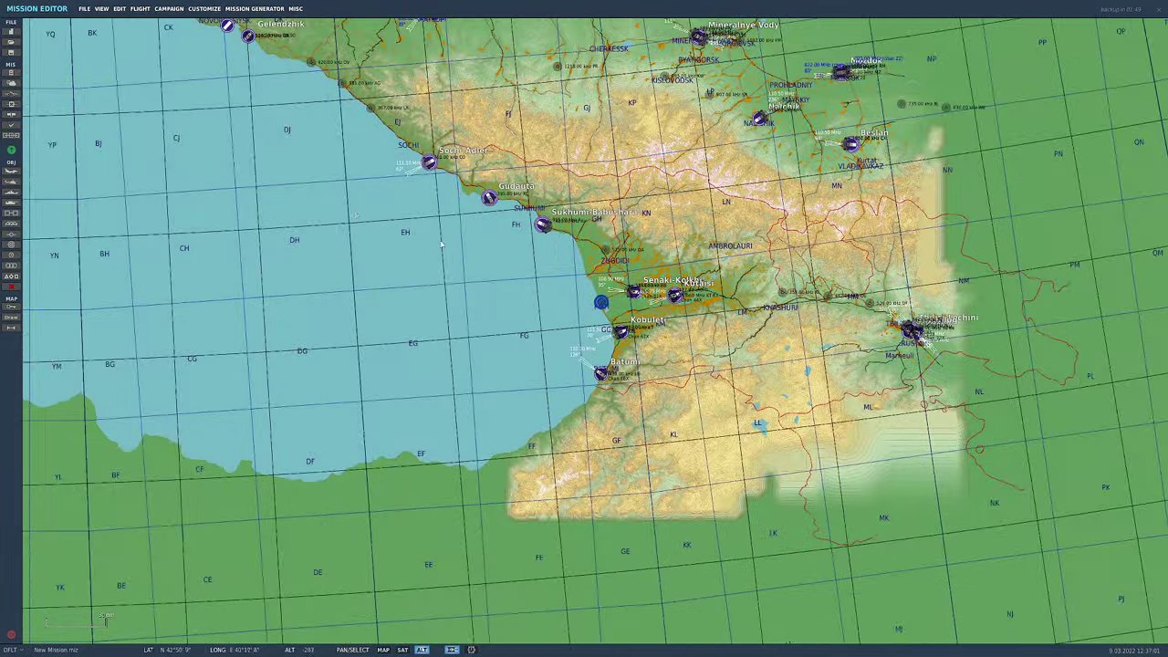
scroll(507, 328, up, 3)
scroll(508, 328, down, 3)
scroll(512, 249, up, 2)
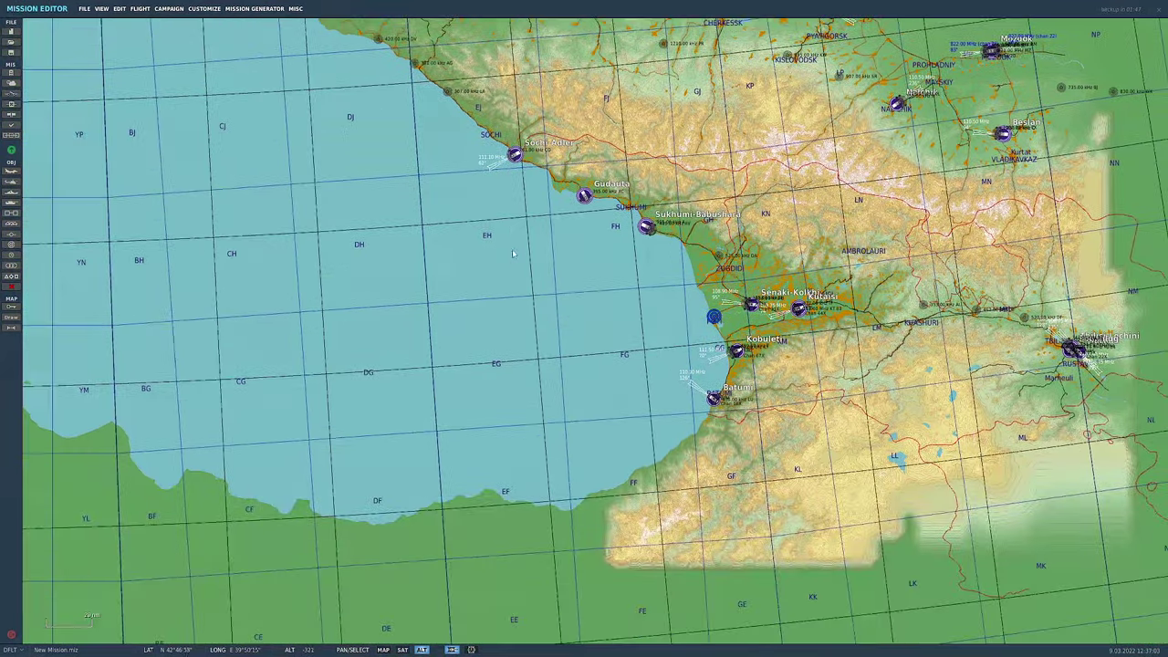
Measure a distance from the coast near Zugdidi westward across the Black Sea.
click(11, 329)
drag(689, 279, 368, 334)
Draw a red filled oval polygon over the coast around Sochi and close the drawing tools.
click(13, 318)
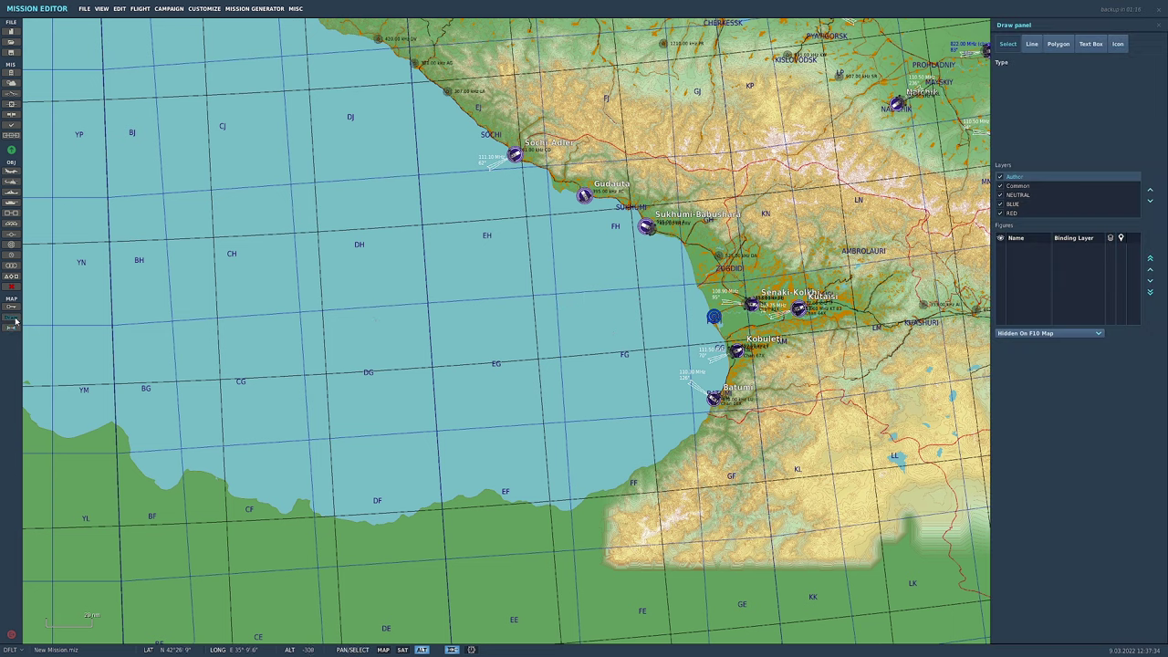
click(1058, 43)
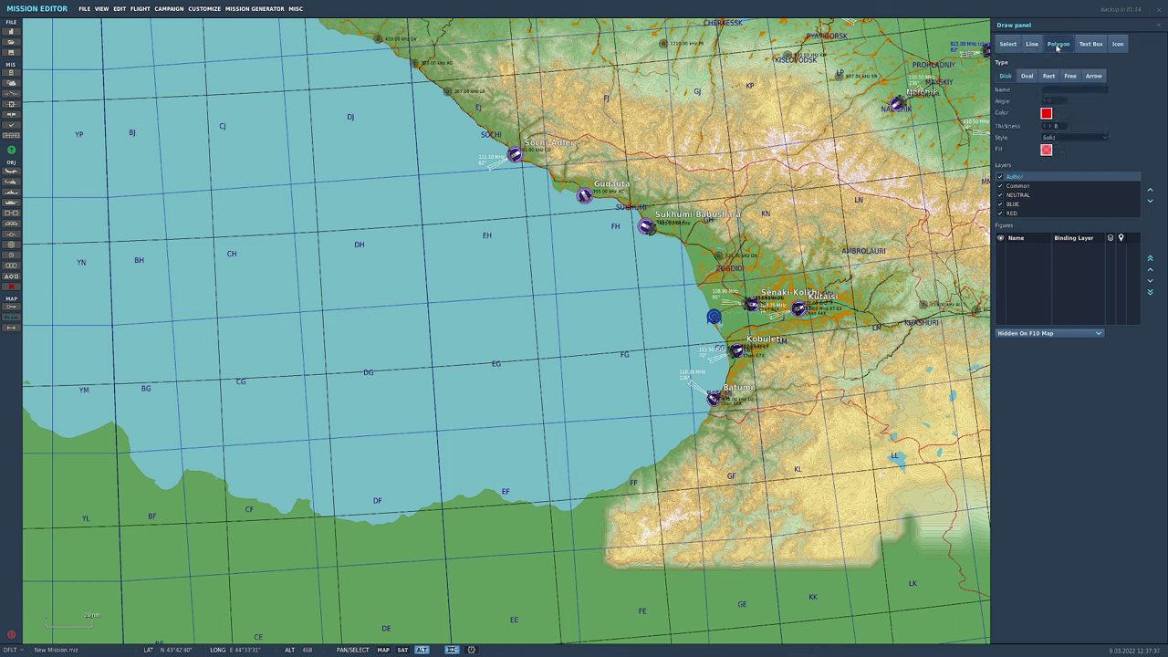
click(1027, 76)
drag(462, 137, 558, 189)
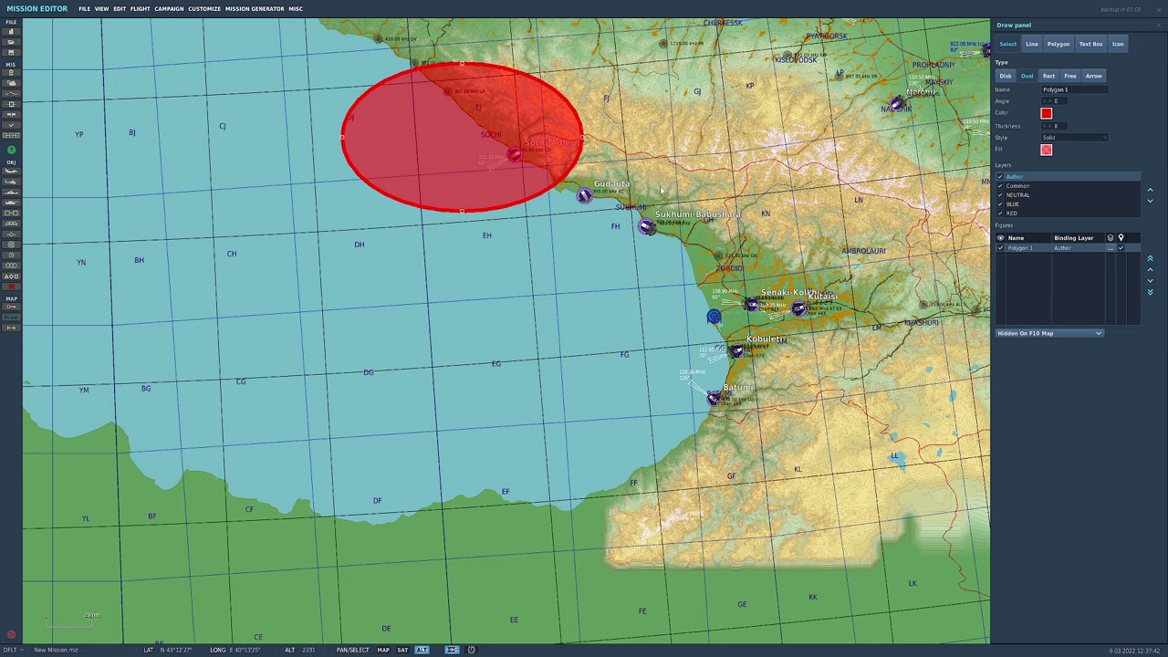
click(1159, 26)
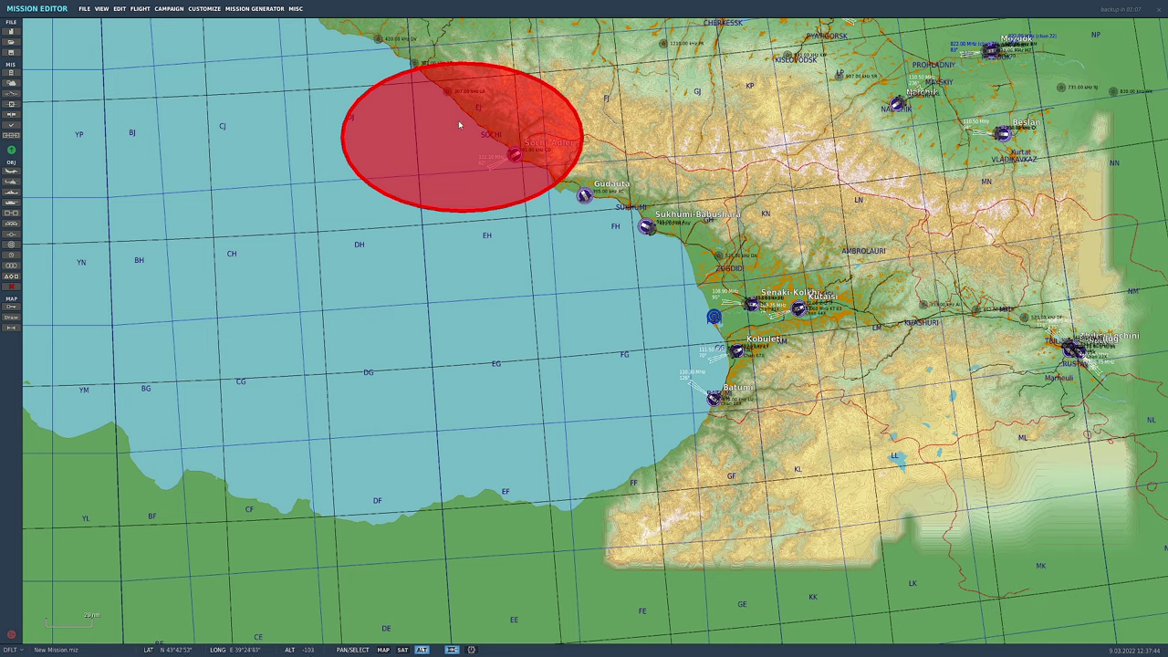
Make the fill of the oval around Sochi more transparent by lowering its alpha value.
scroll(571, 214, up, 1)
scroll(575, 211, down, 1)
drag(575, 211, 657, 439)
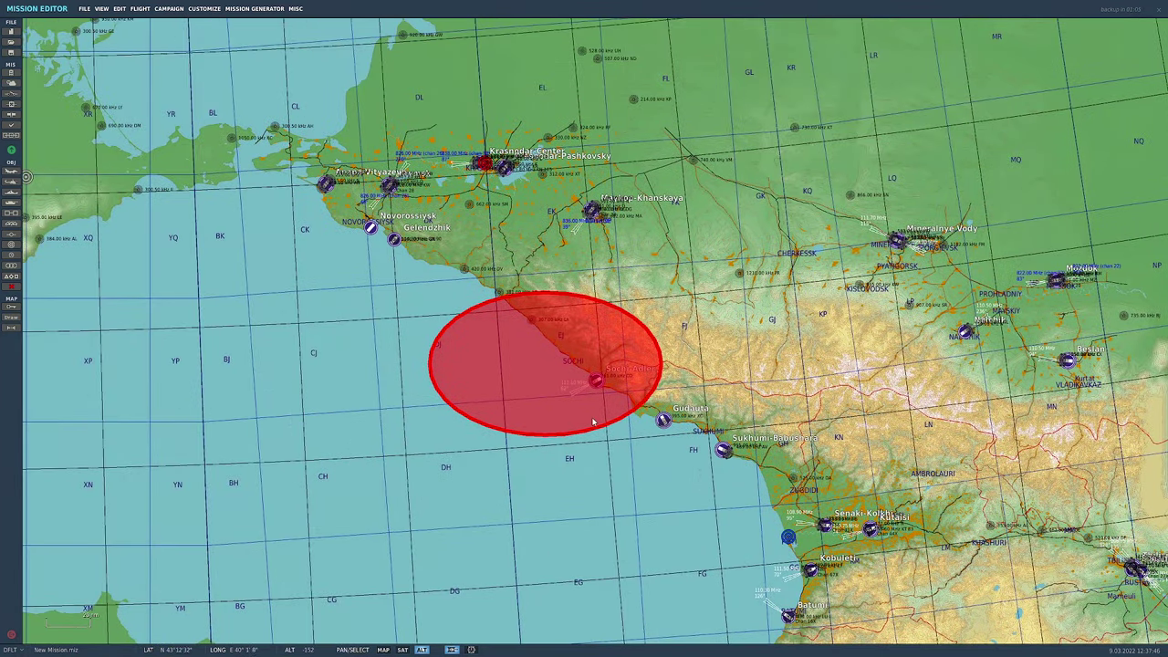
drag(435, 439, 434, 282)
click(11, 318)
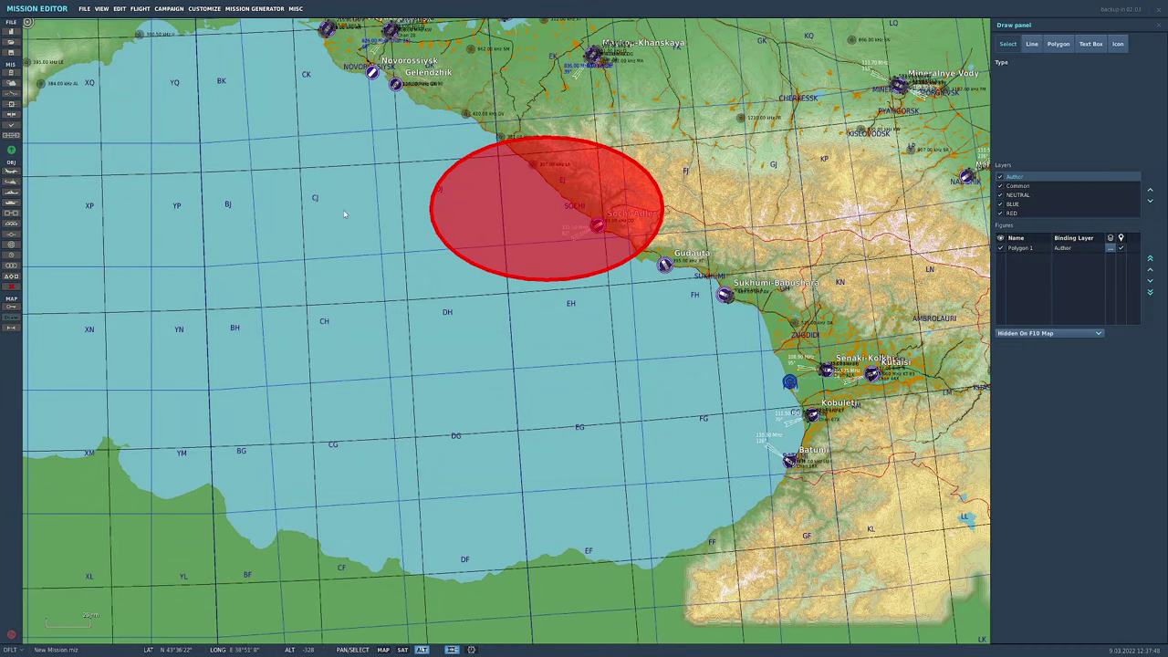
click(498, 253)
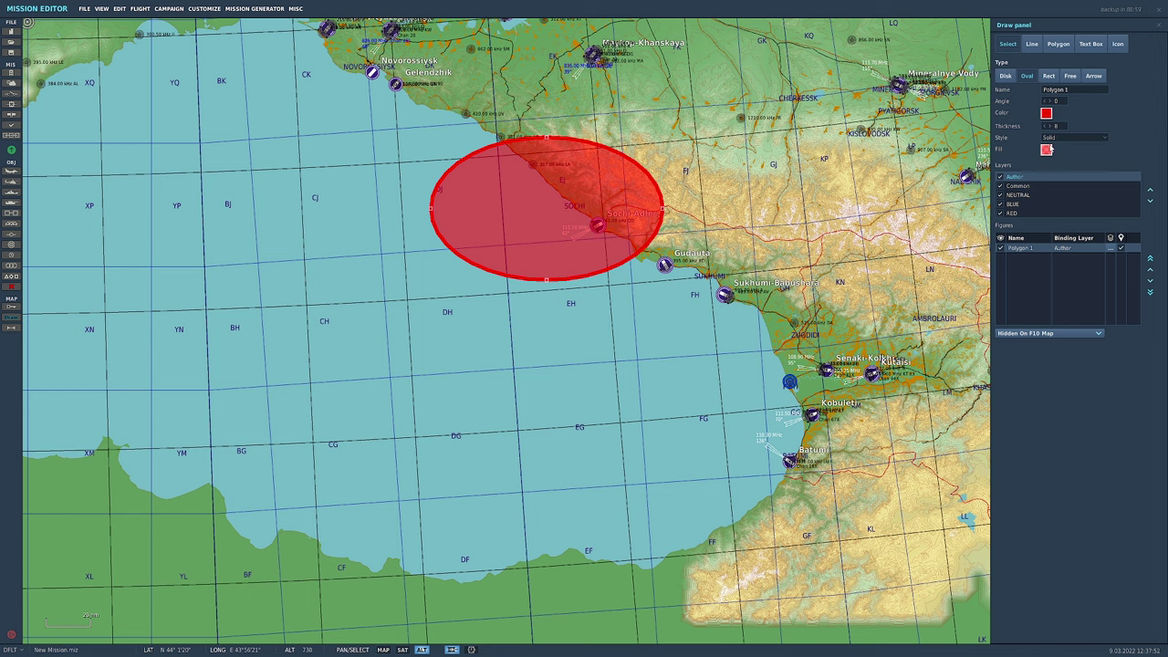
click(1047, 151)
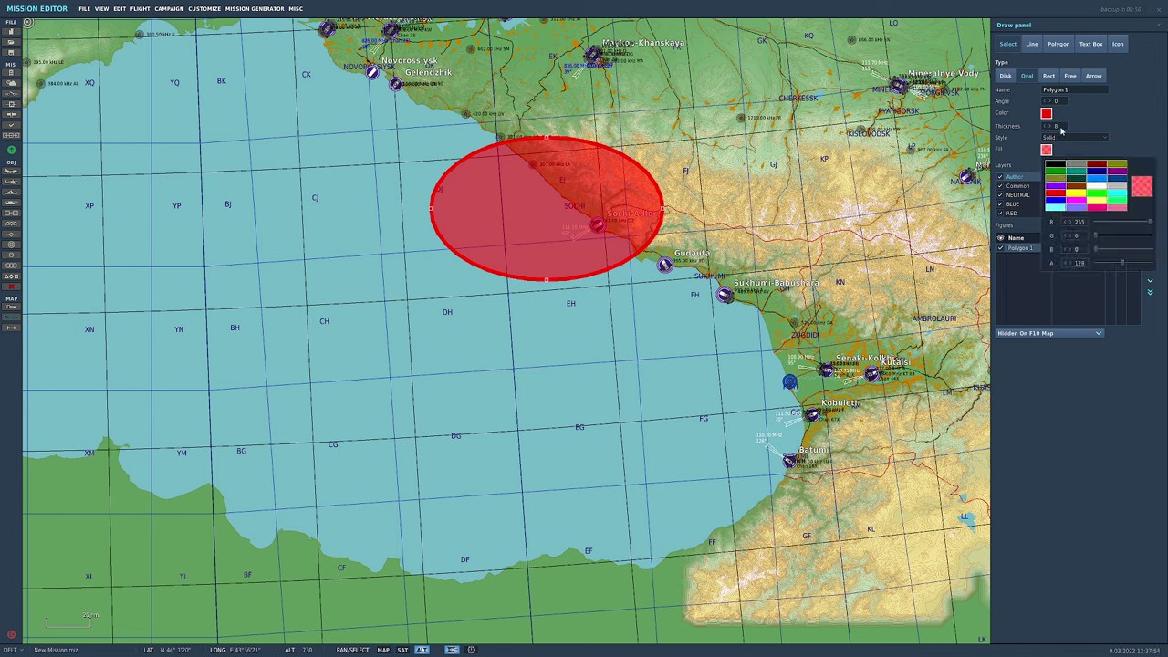
click(1046, 113)
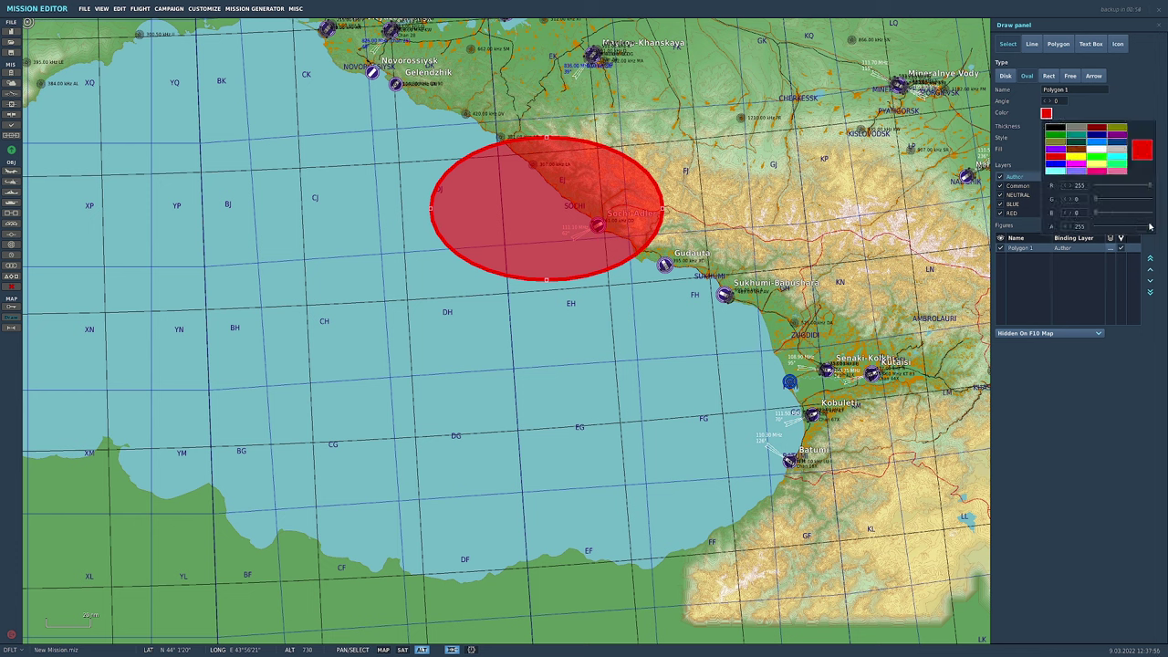
click(1046, 113)
click(1047, 150)
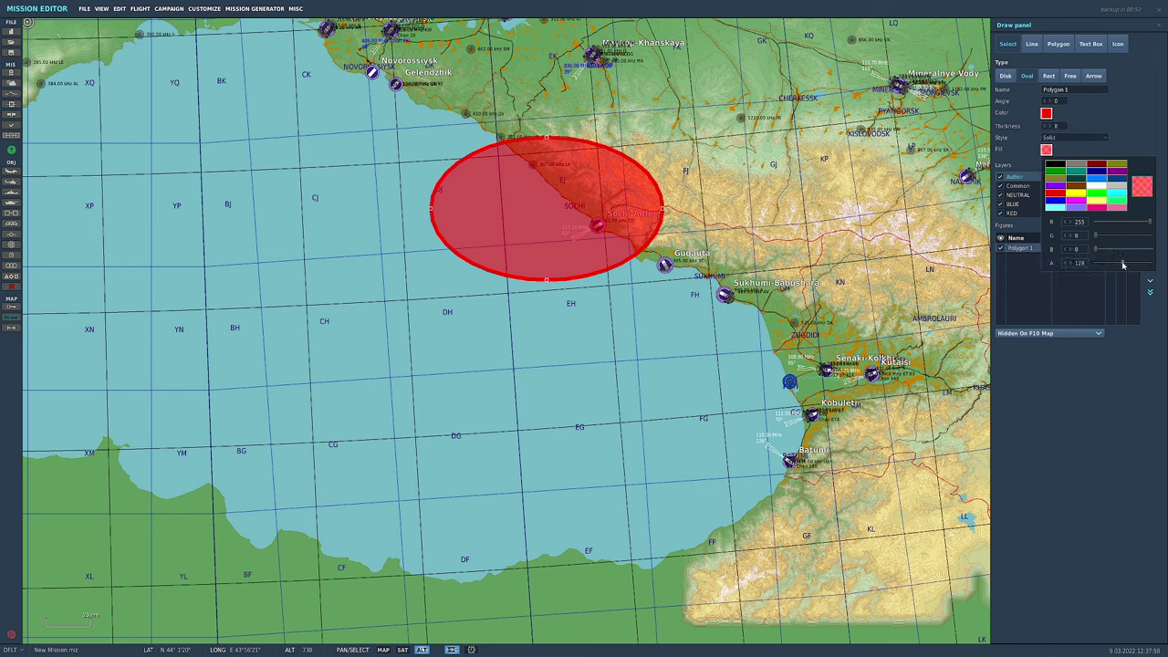
mouse_move(1124, 265)
mouse_down()
mouse_move(1096, 265)
mouse_move(1160, 269)
mouse_move(1098, 265)
mouse_move(1111, 264)
mouse_up()
Draw a red filled rectangle inland, northeast of the oval and just south of Cherkessk.
click(1040, 80)
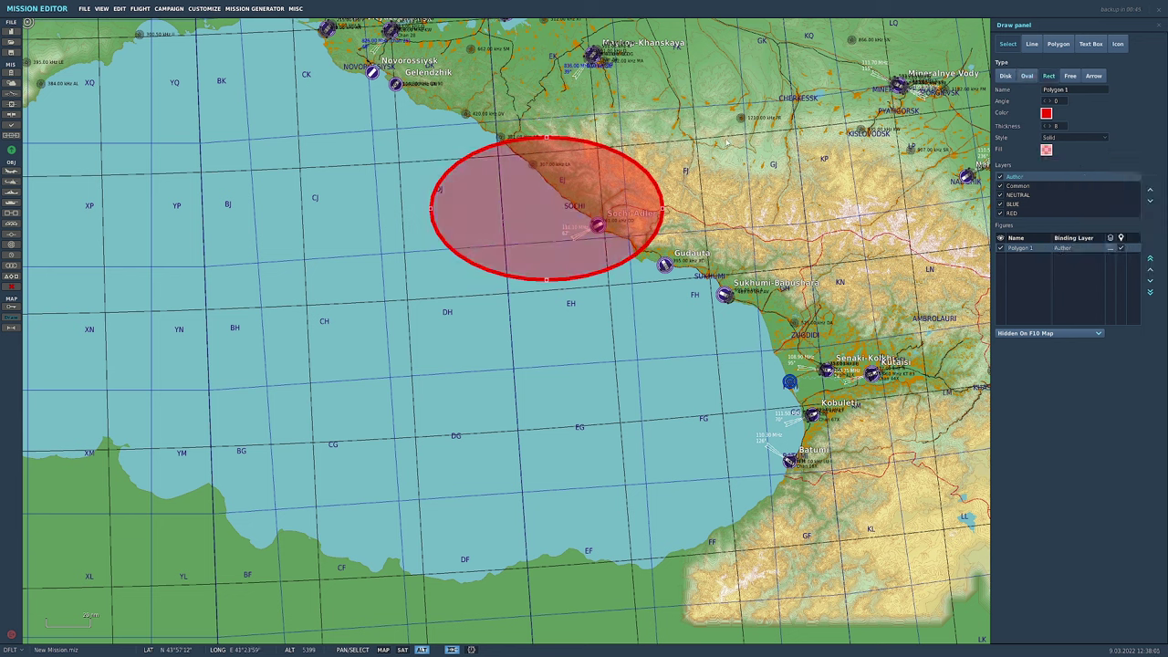
click(728, 143)
click(1058, 44)
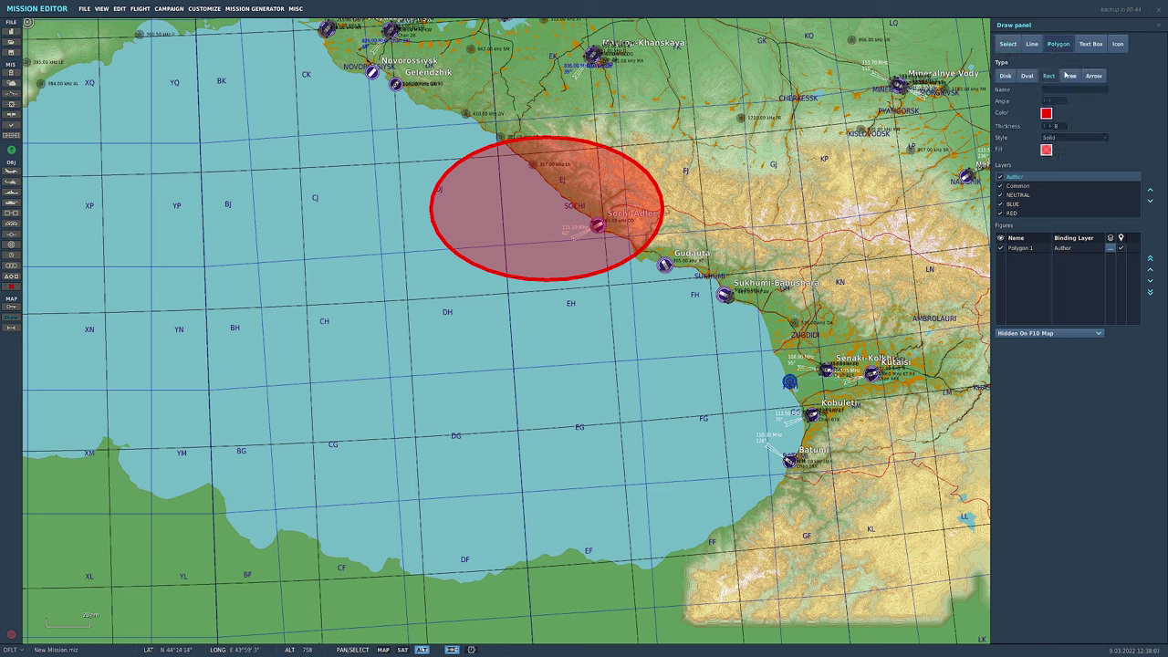
drag(672, 109, 824, 200)
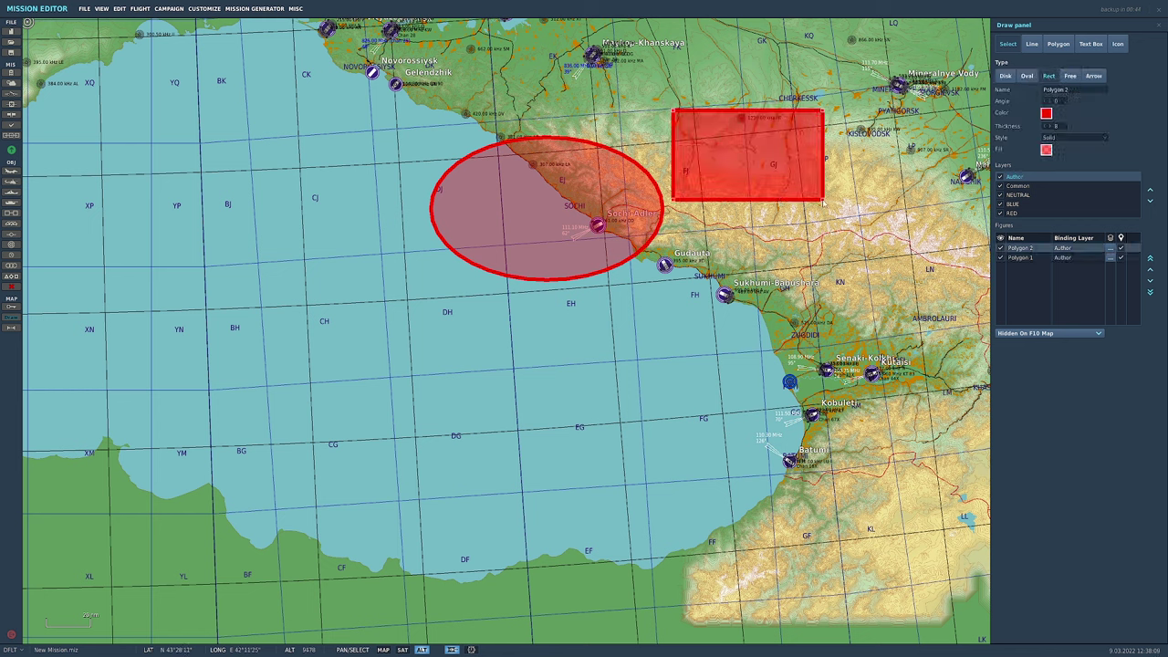
Draw a free-form red polygon enclosing the area around Sukhumi-Babushara.
click(1057, 44)
click(1071, 74)
mouse_move(730, 239)
mouse_down()
mouse_move(741, 240)
mouse_move(715, 368)
mouse_move(730, 239)
mouse_up()
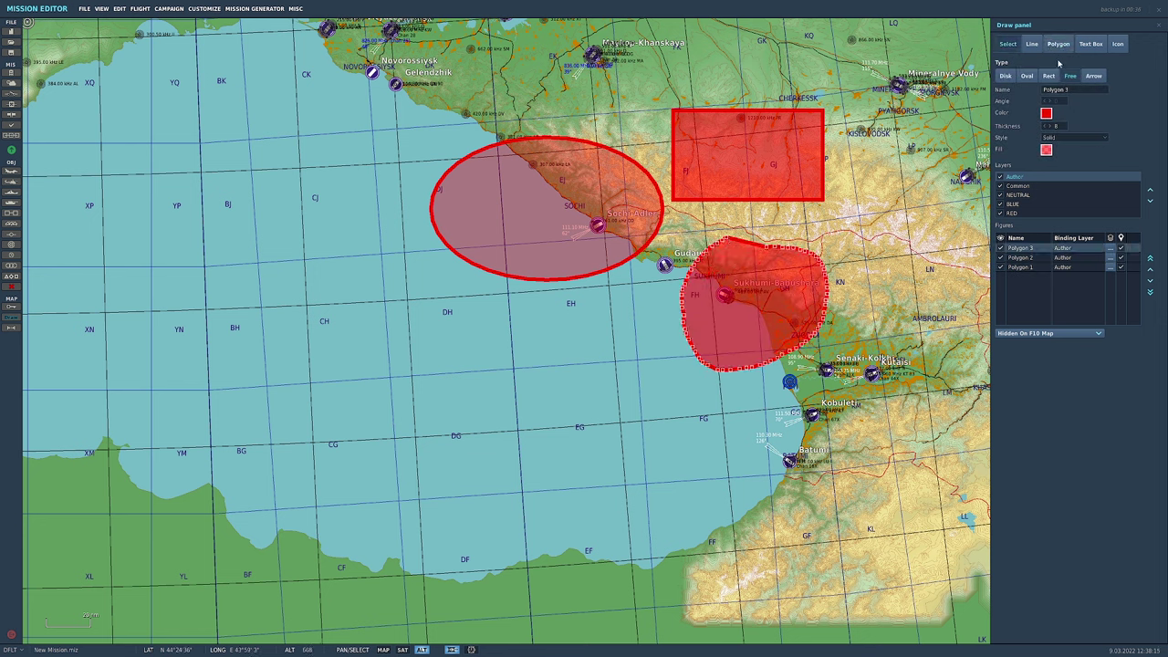
Draw an arrow polygon pointing southeast over the sea below the oval and set its outline colour to purple.
click(1094, 76)
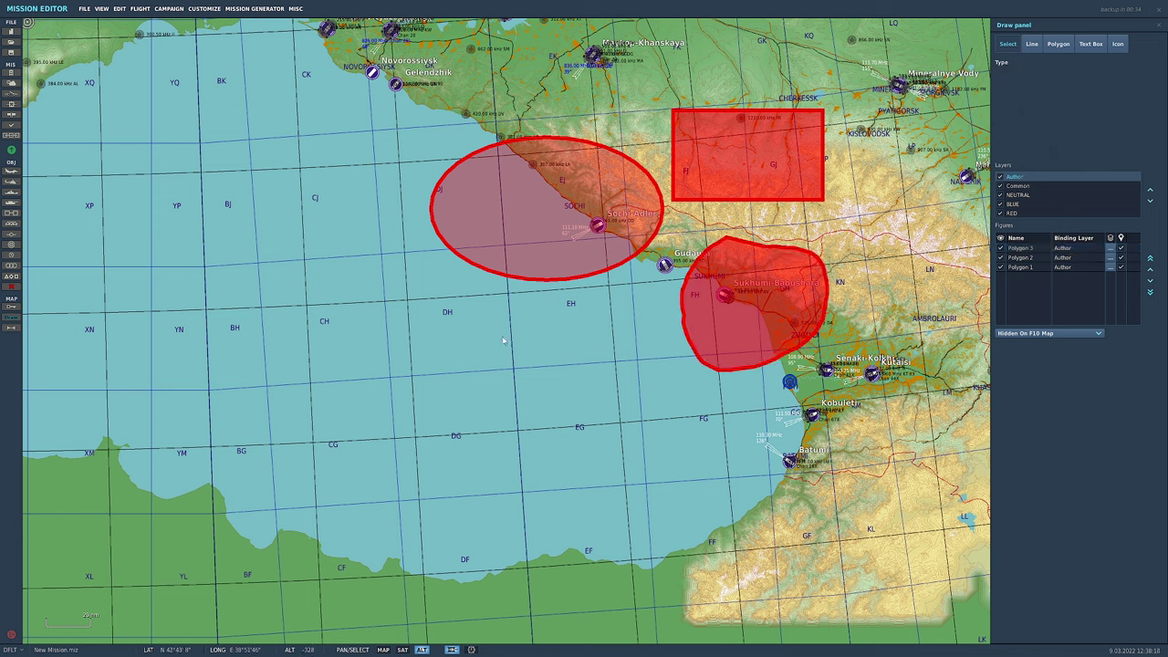
click(1091, 43)
click(1057, 44)
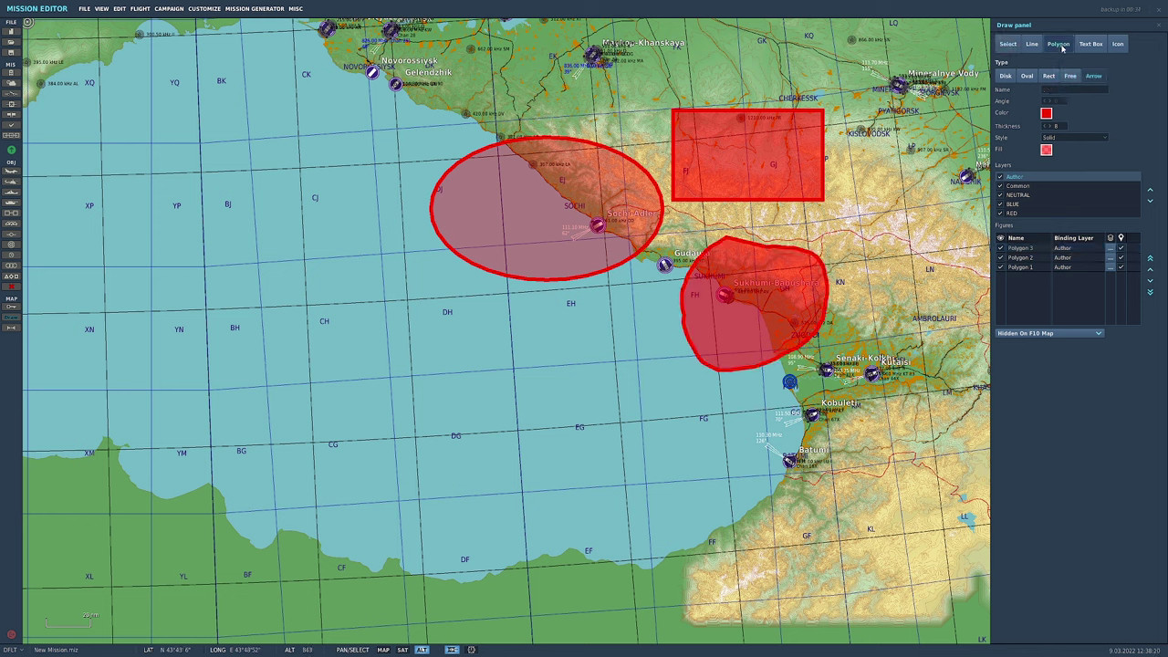
drag(532, 311, 633, 373)
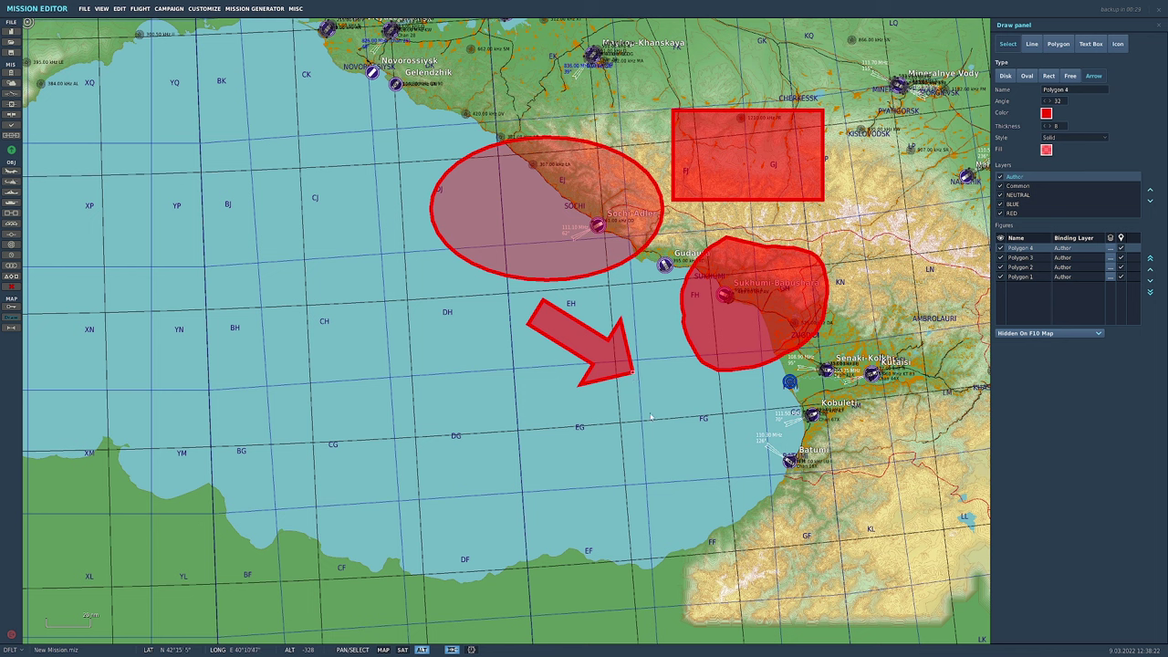
click(1046, 114)
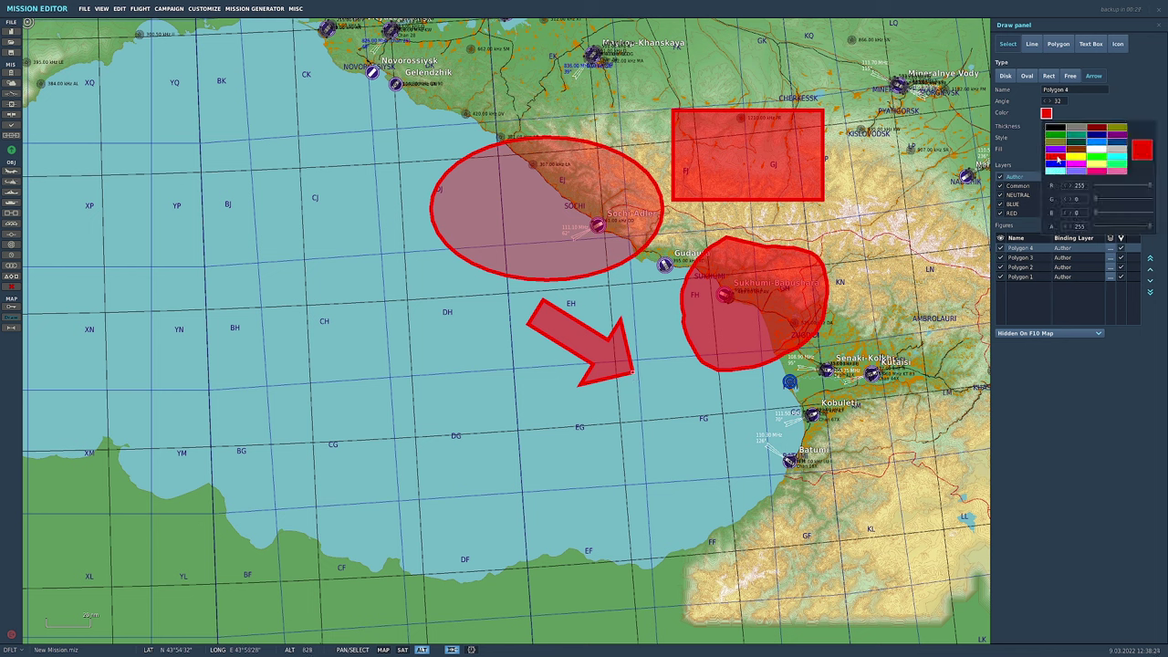
click(1054, 152)
Draw a looping freehand line over the sea west of the oval and delete it.
click(1061, 44)
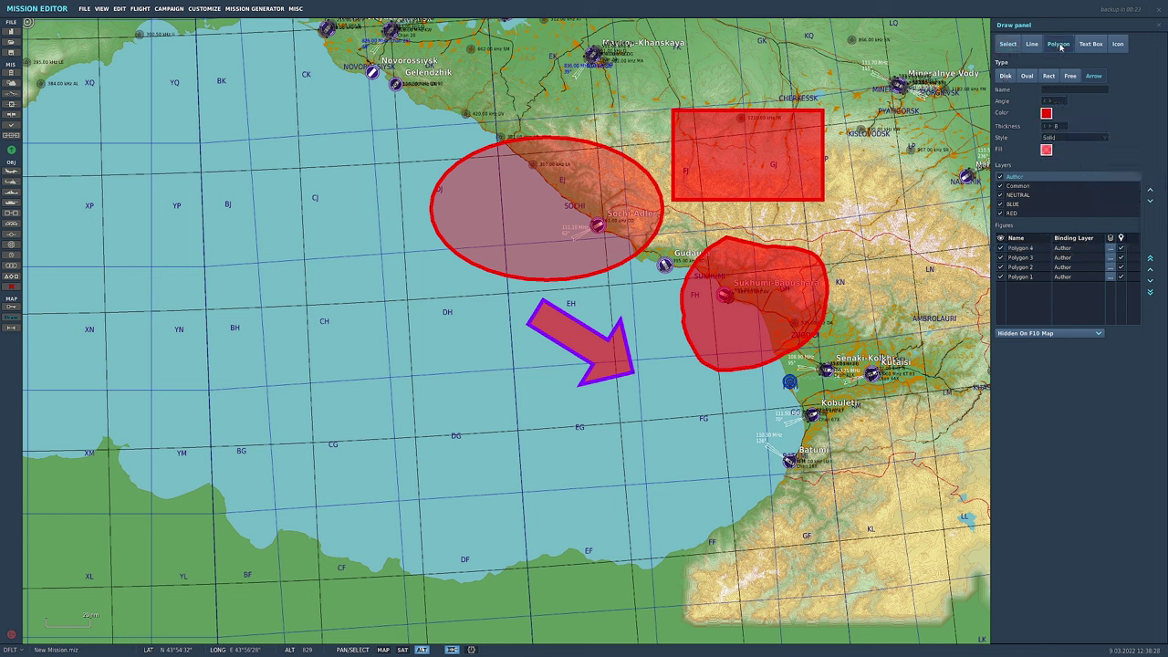
click(1032, 44)
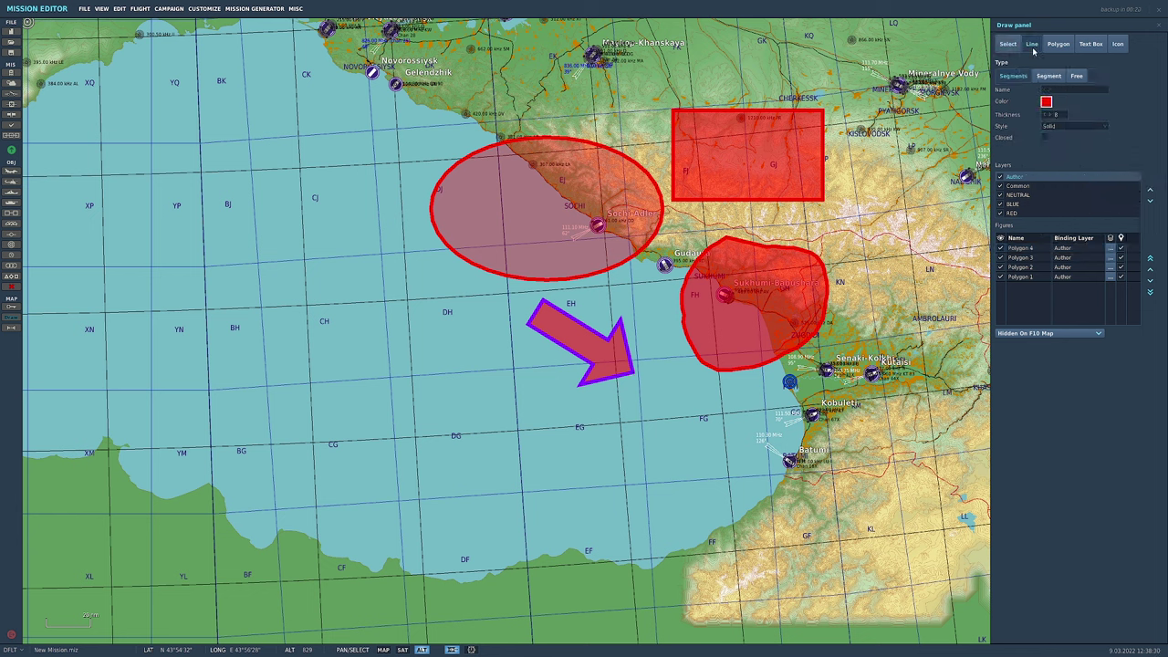
click(1077, 75)
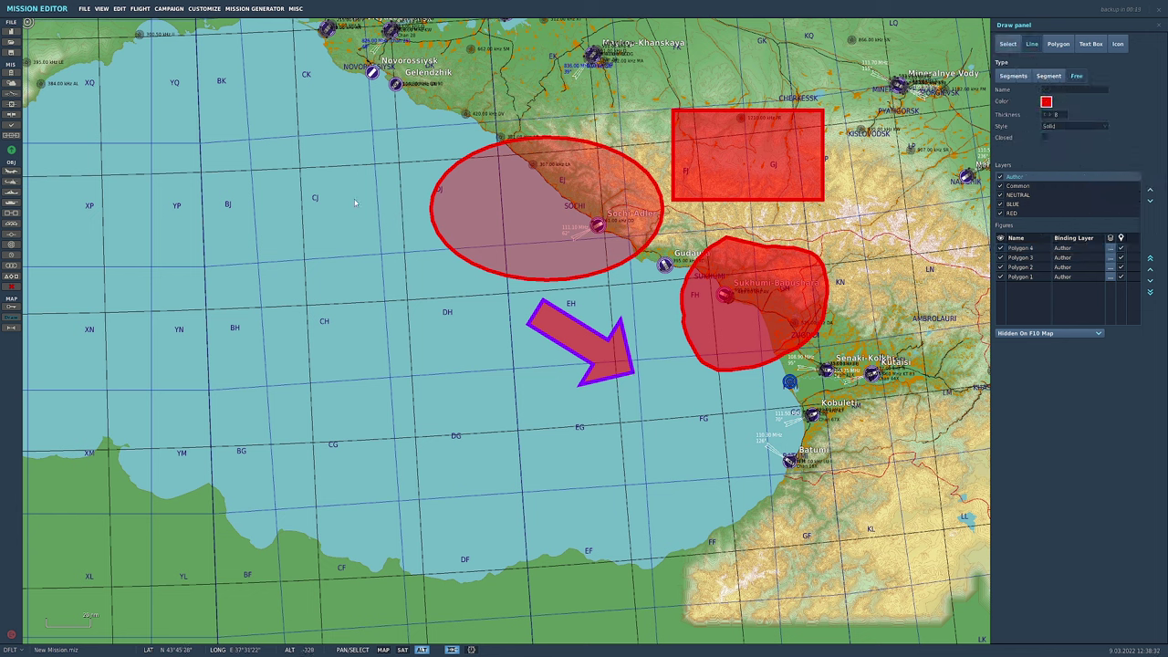
mouse_move(354, 194)
mouse_down()
mouse_move(423, 149)
mouse_move(429, 301)
mouse_move(365, 182)
mouse_move(404, 313)
mouse_up()
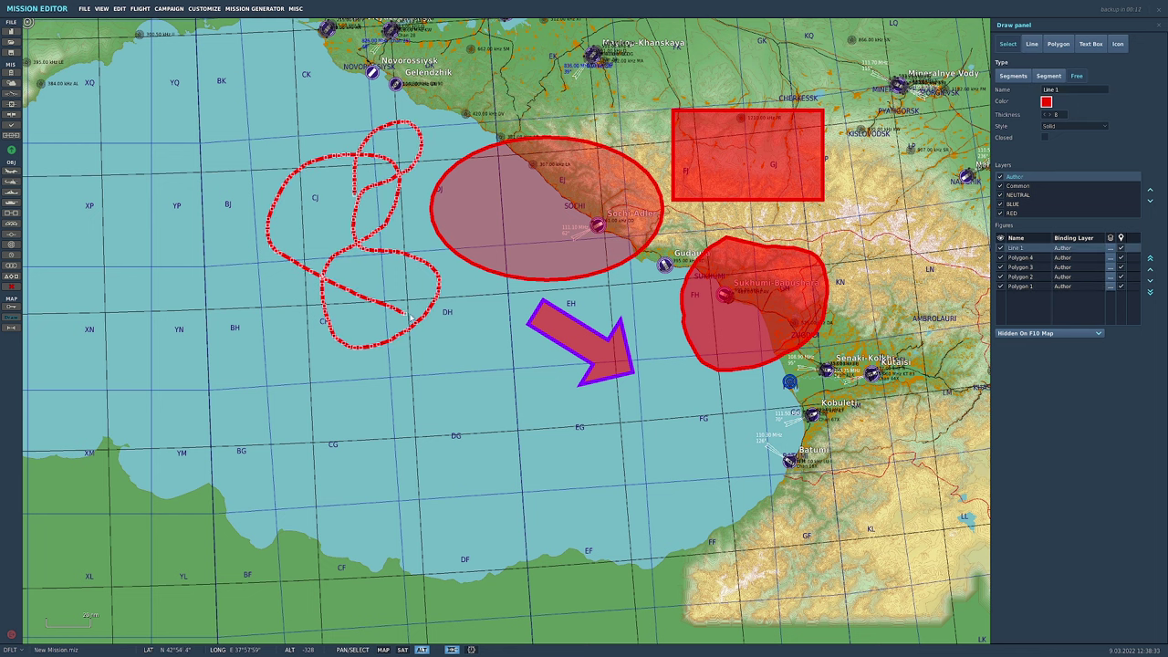
key(Delete)
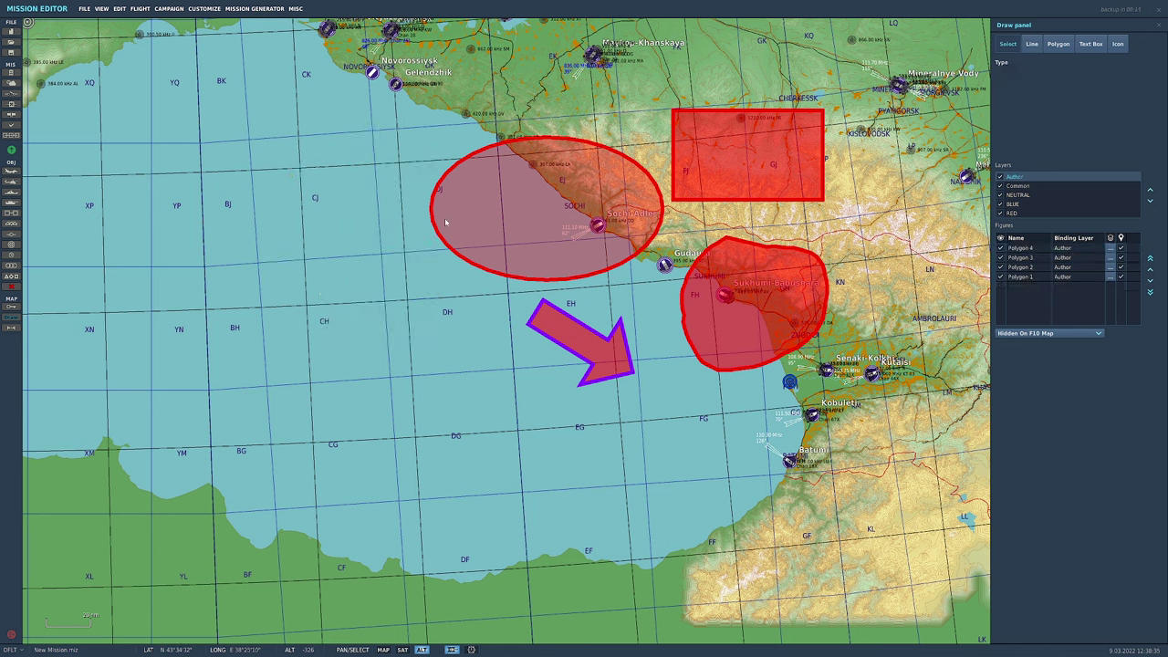
Delete the oval, the arrow, the free-form polygon around Sukhumi-Babushara and the rectangle south of Cherkessk.
click(537, 221)
key(Delete)
click(581, 343)
key(Delete)
click(752, 306)
key(Delete)
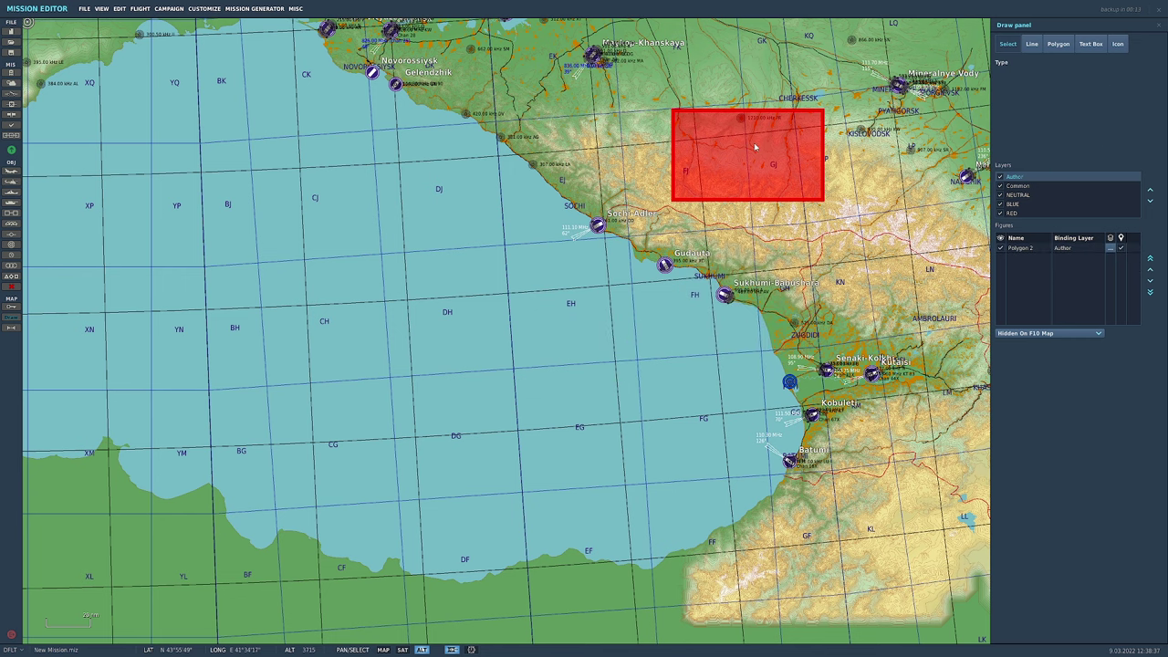
click(744, 196)
key(Delete)
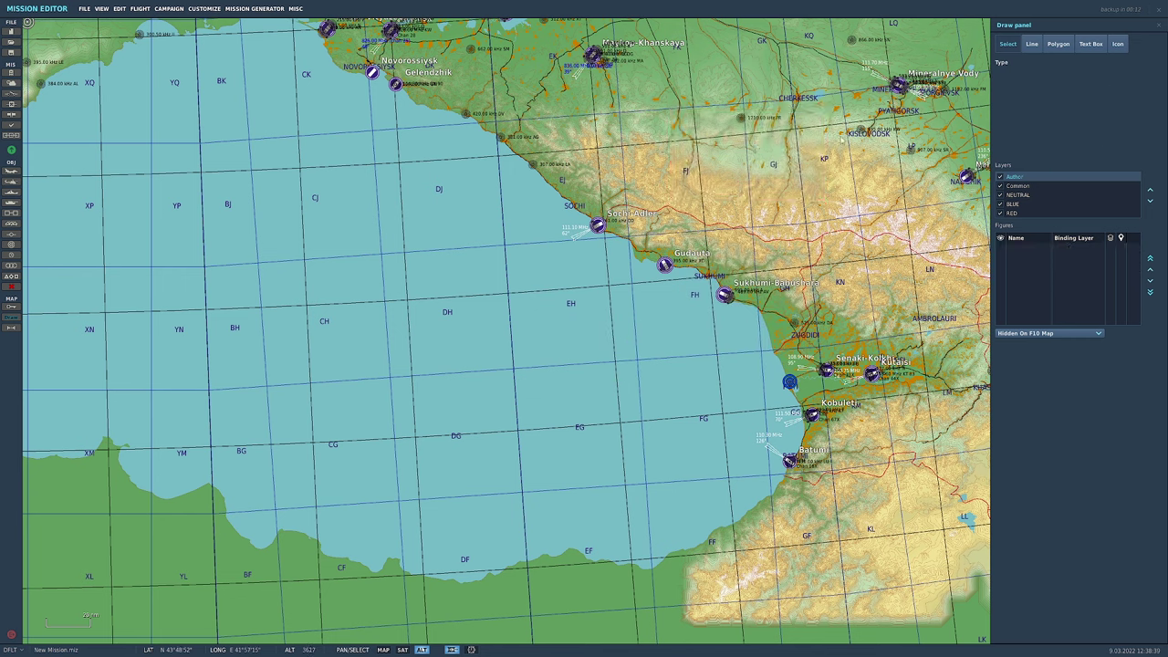
Place a default text box inland northeast of Gudauta and explore the icon tool's styles with the scale set to 2.
click(1091, 44)
click(777, 244)
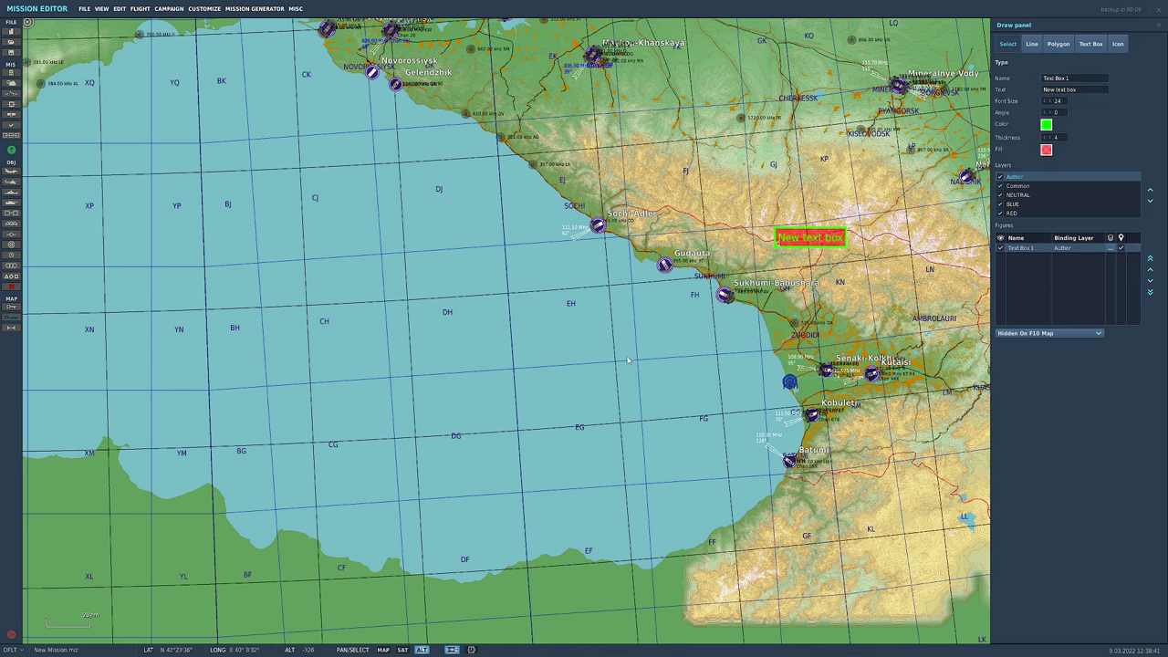
click(1118, 44)
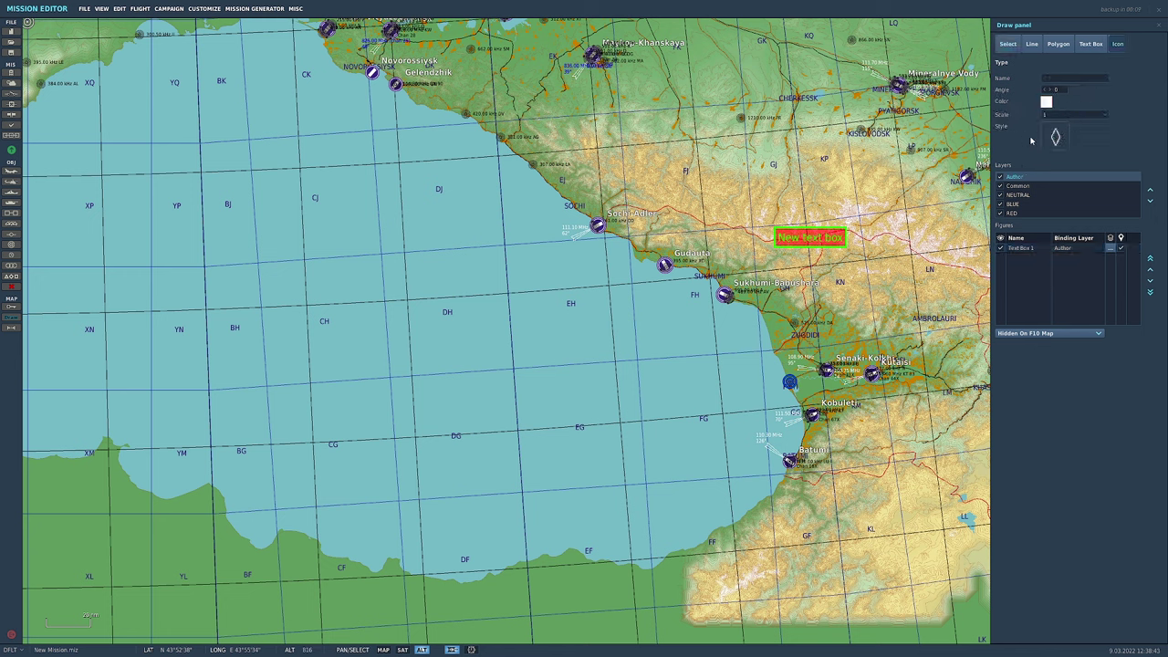
click(1102, 115)
click(1060, 127)
click(1056, 137)
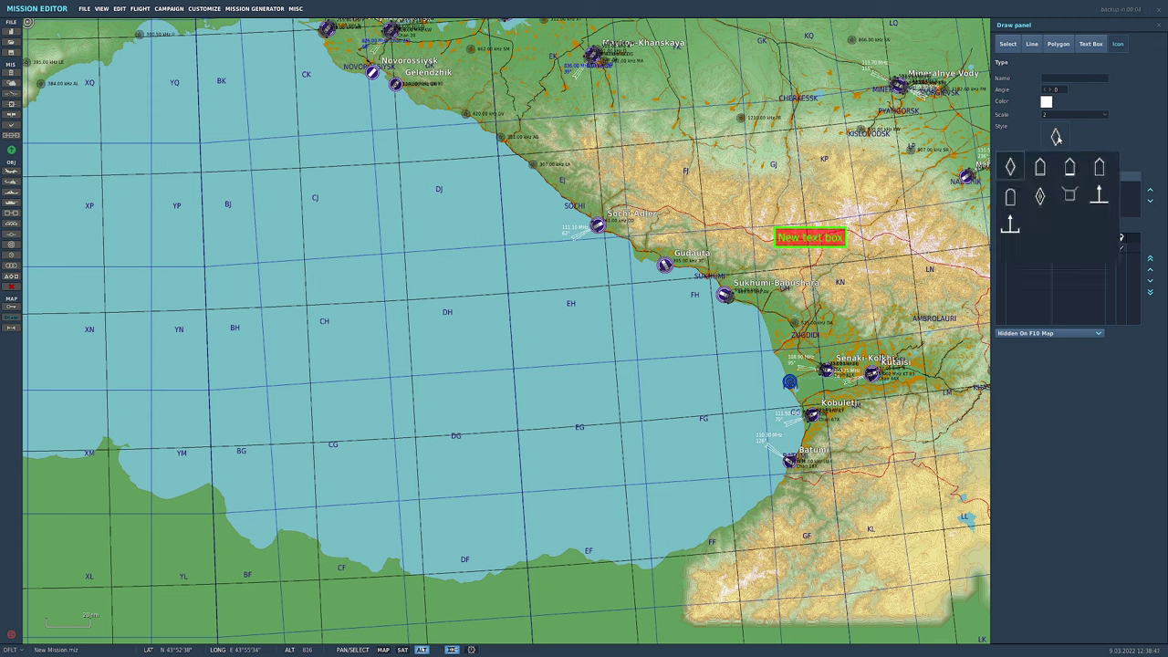
click(1106, 116)
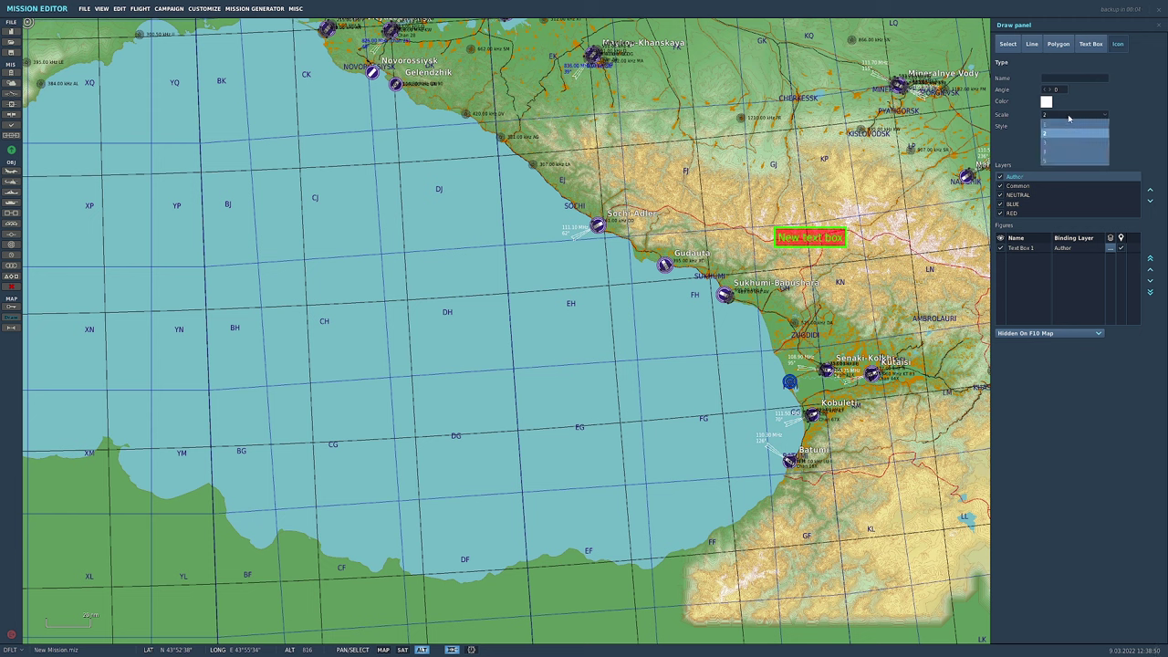
Delete the text box northeast of Gudauta and leave the drawing tools.
click(795, 239)
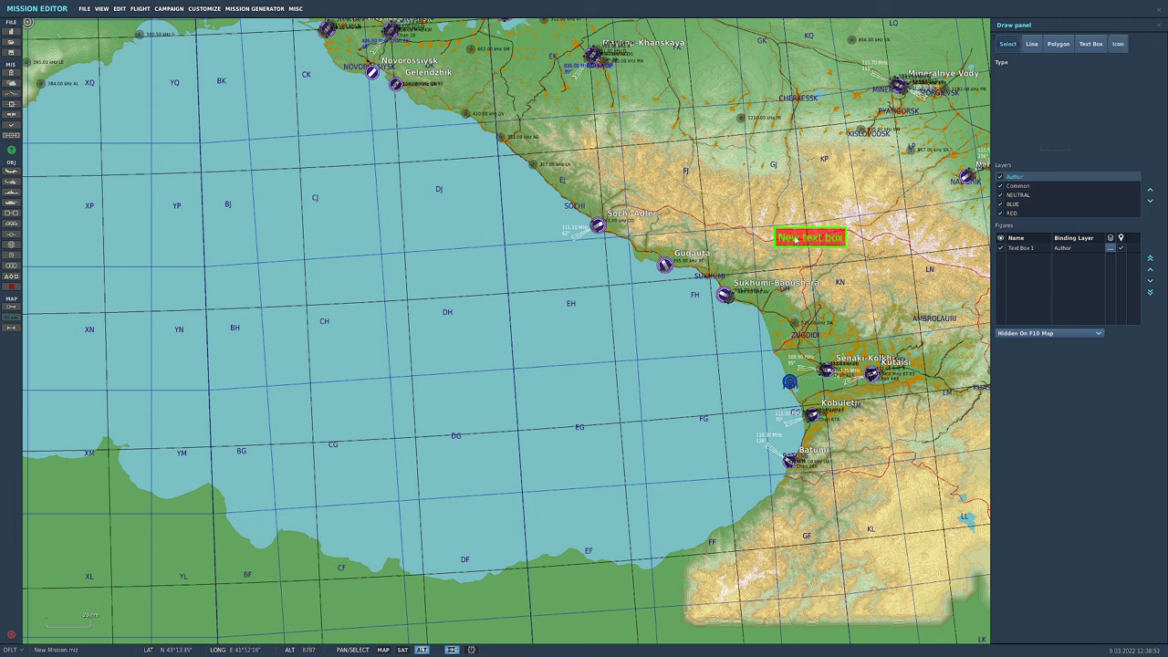
key(Delete)
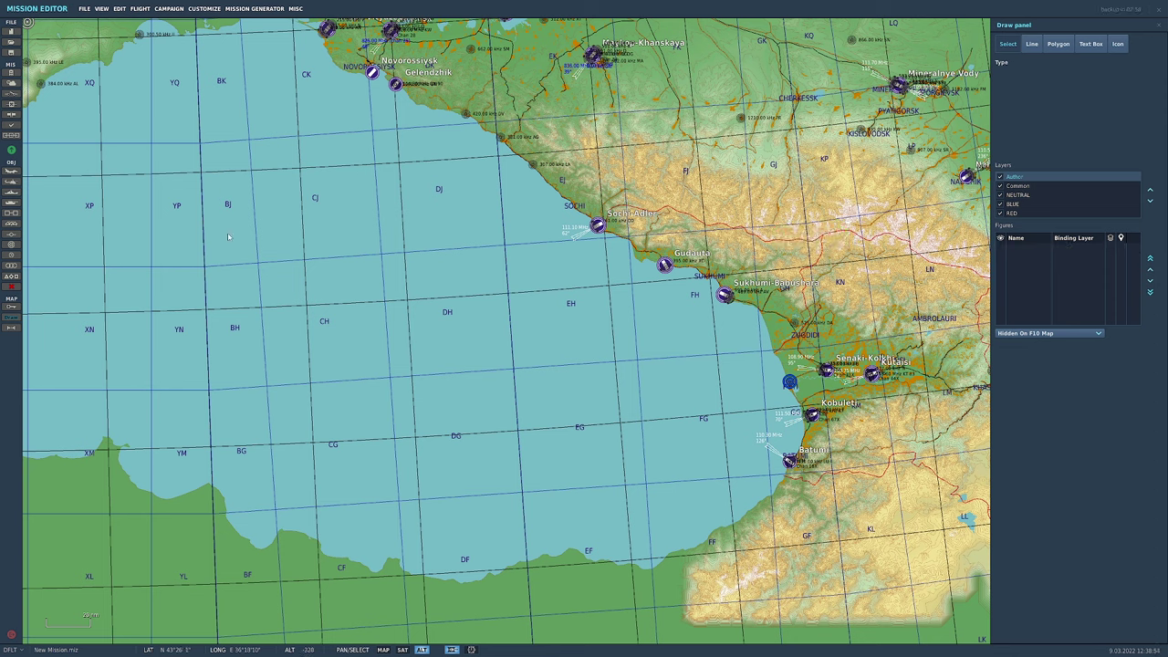
click(10, 320)
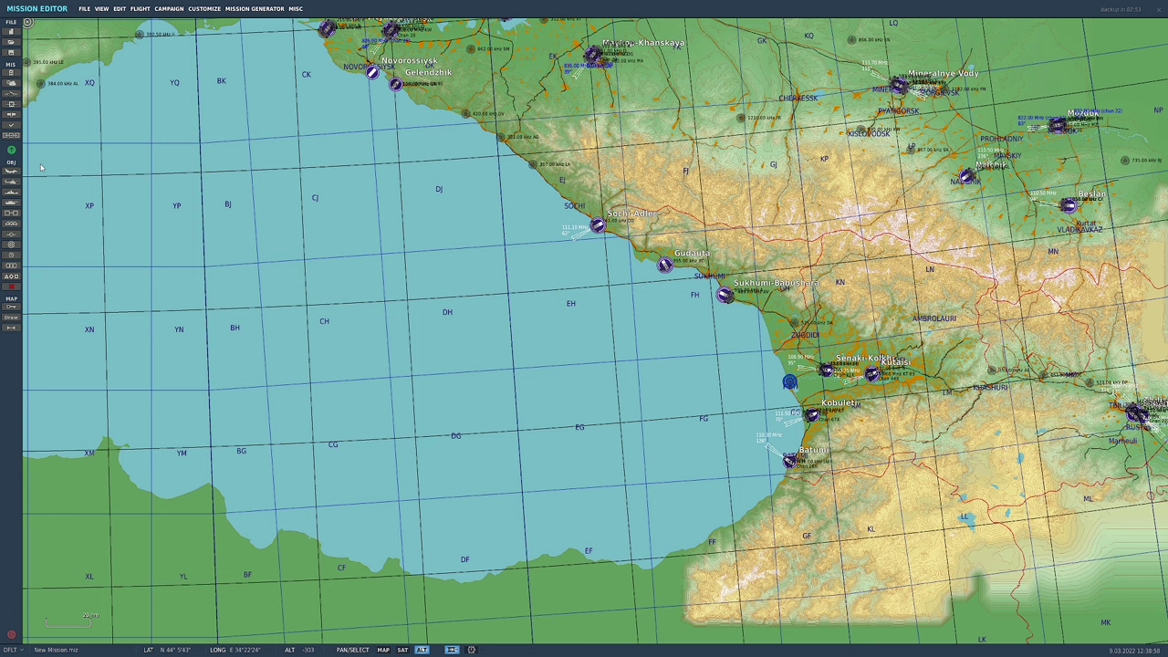
Move the blue and red bullseyes close together in the mountains between grid squares FJ and GJ, north of Sukhumi.
drag(448, 319, 384, 323)
drag(715, 395, 712, 342)
drag(454, 177, 685, 336)
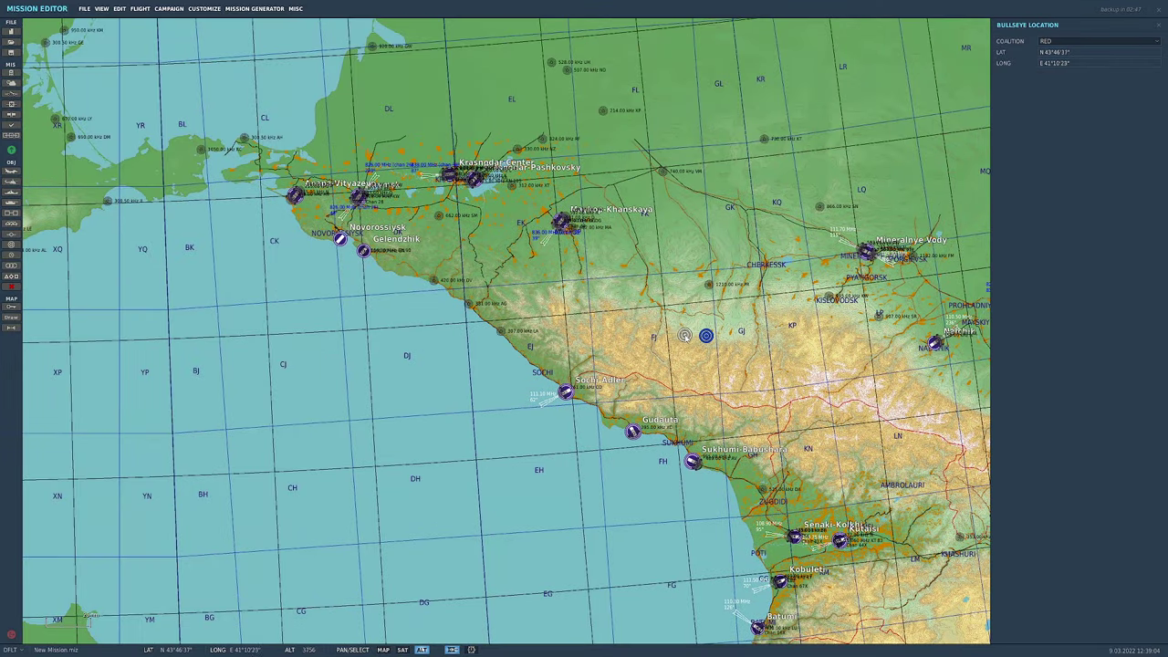
scroll(686, 336, up, 2)
click(702, 333)
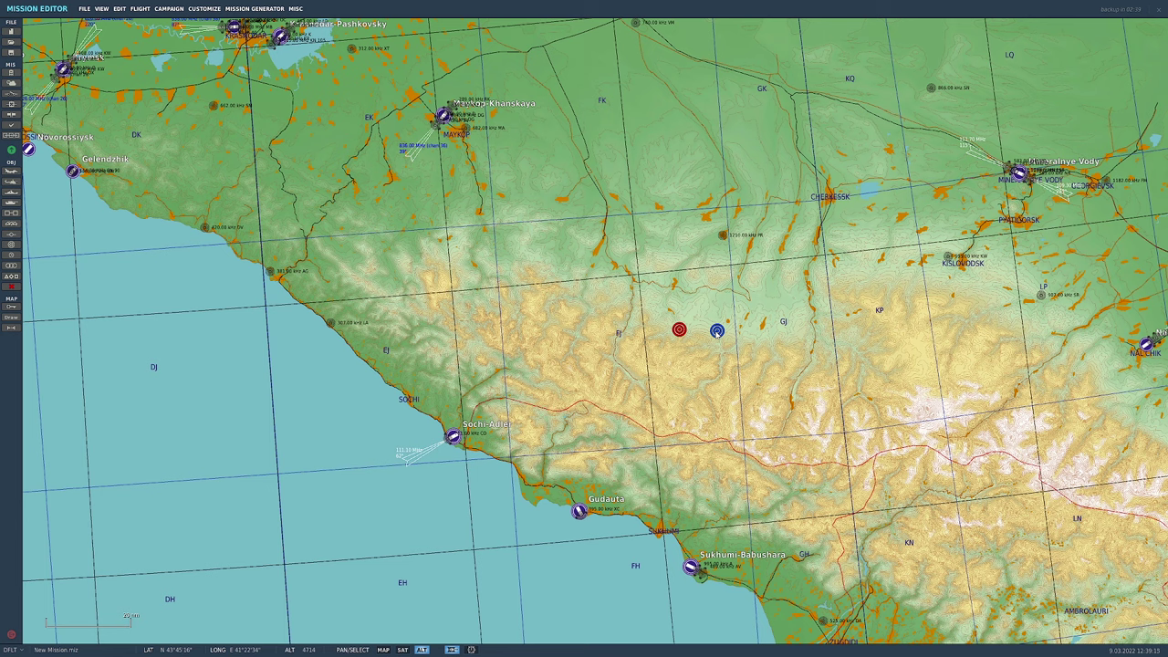
Try the blue bullseye in the mountains east of Sochi-Adler and return it beside the red bullseye.
click(717, 332)
mouse_move(717, 331)
mouse_down()
mouse_move(409, 301)
mouse_move(585, 426)
mouse_up()
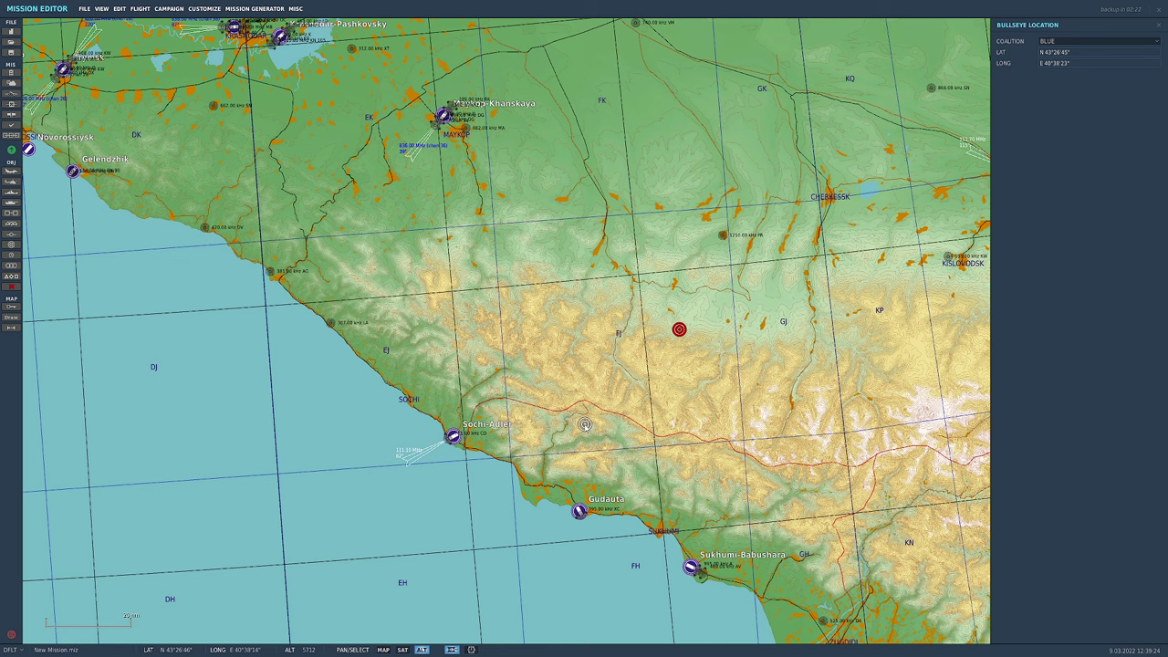
mouse_move(585, 424)
mouse_down()
mouse_move(526, 388)
mouse_move(542, 345)
mouse_move(560, 350)
mouse_move(568, 438)
mouse_move(582, 448)
mouse_move(708, 342)
mouse_up()
click(689, 365)
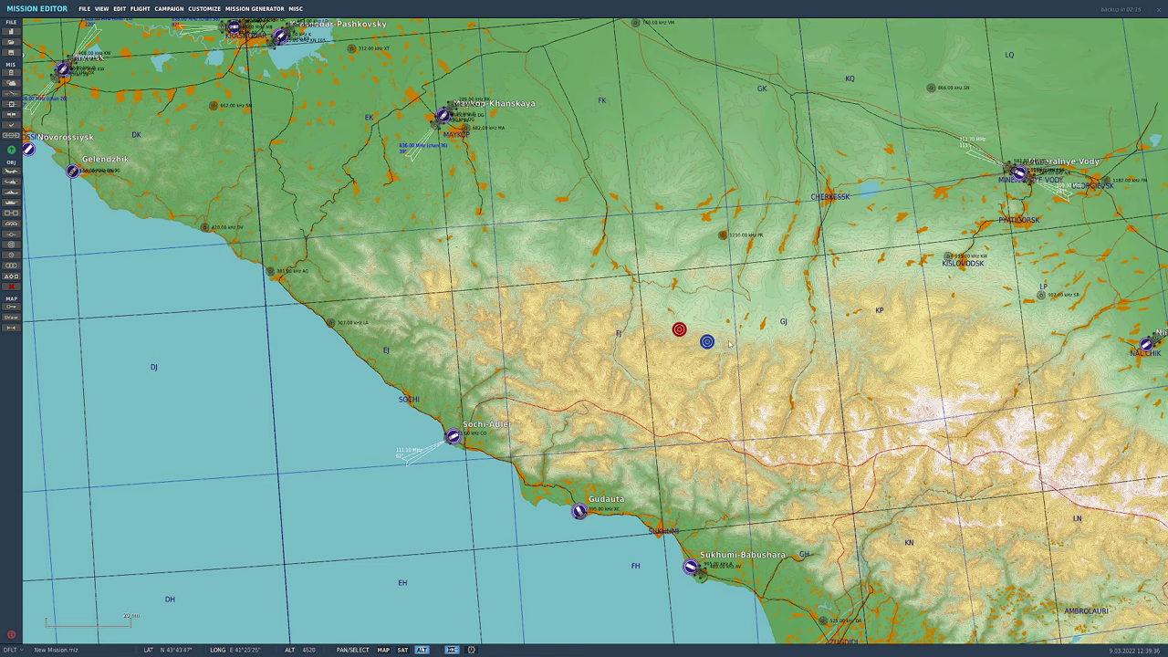
Move the blue bullseye a little farther south of the red bullseye.
scroll(617, 433, down, 2)
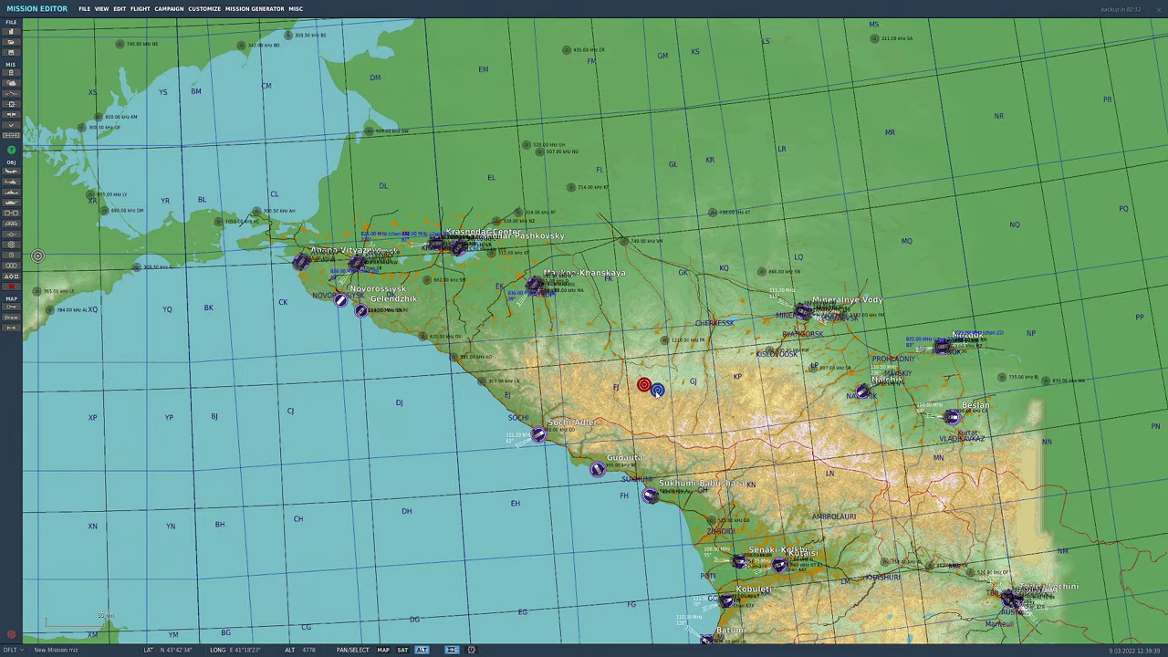
click(657, 390)
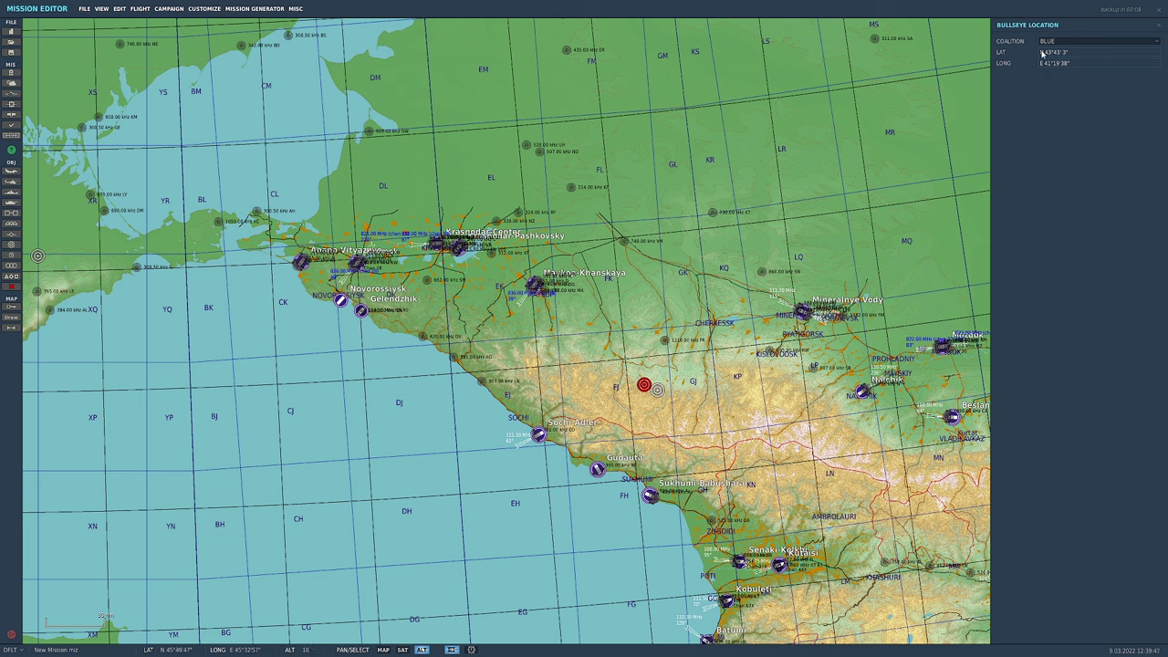
mouse_move(657, 390)
mouse_down()
mouse_move(734, 421)
mouse_move(743, 455)
mouse_move(658, 422)
mouse_up()
click(588, 391)
scroll(598, 461, up, 2)
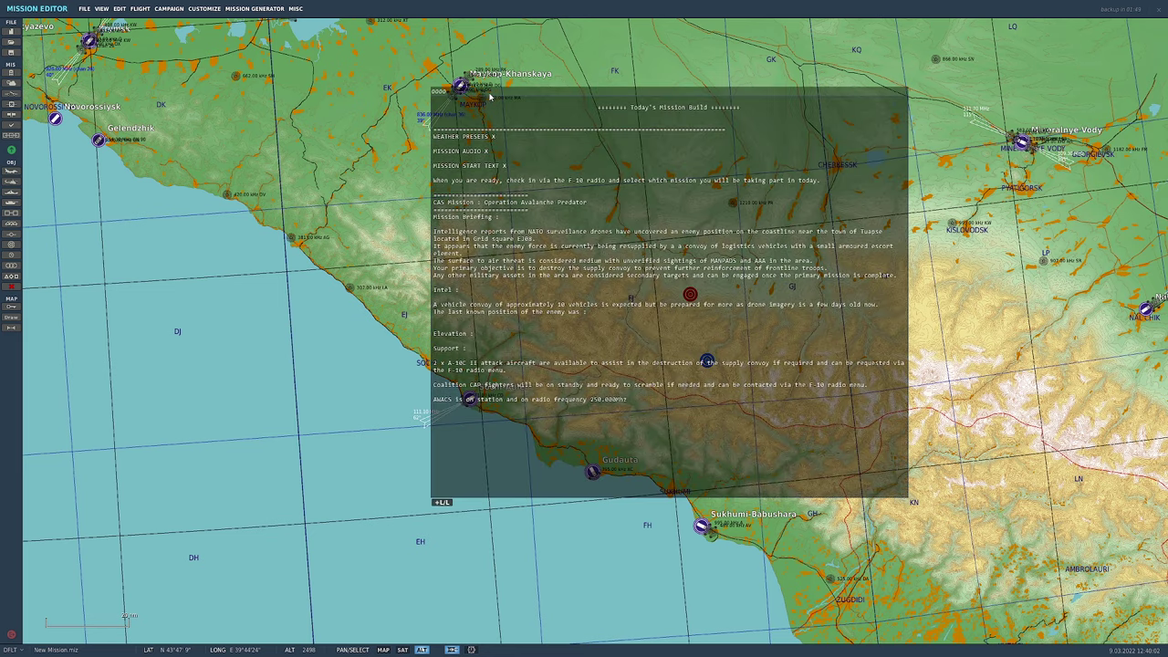
Reposition the mission build notes over the coastline and review the Operation Avalanche Predator briefing text.
drag(484, 90, 426, 89)
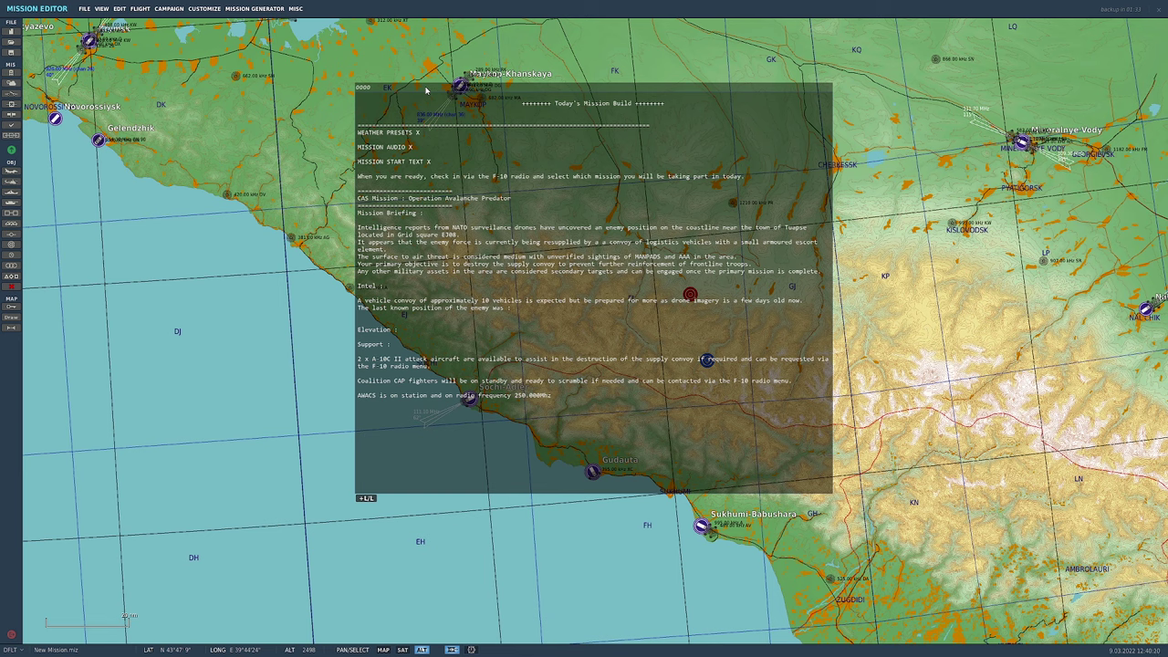
drag(438, 88, 413, 94)
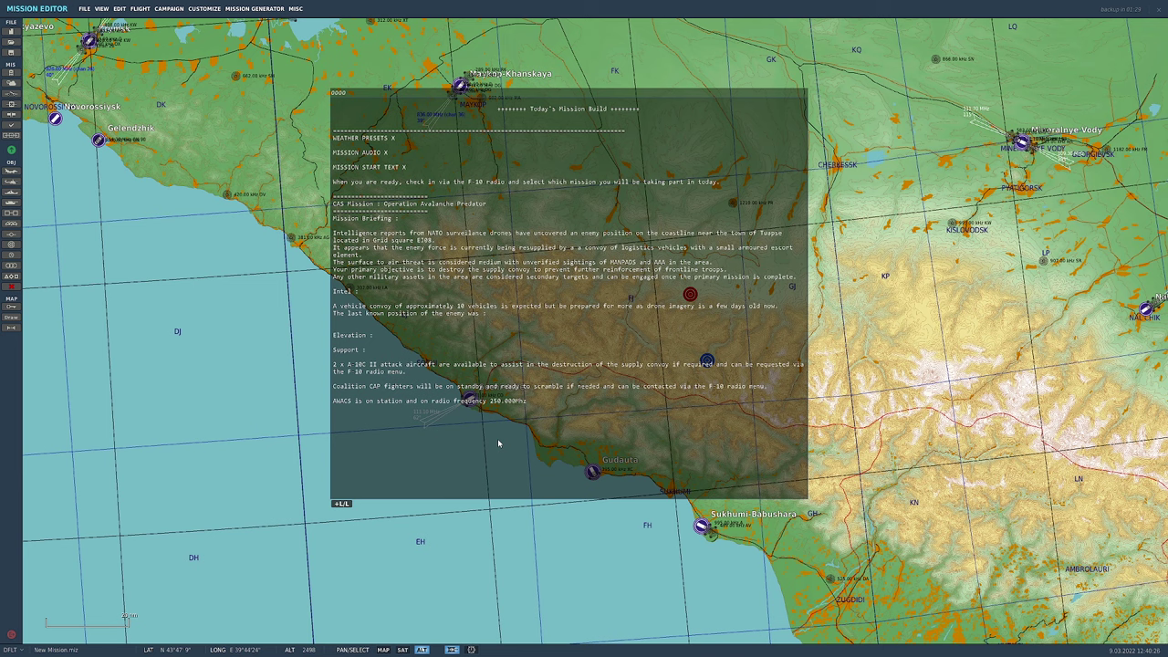
click(425, 264)
click(425, 312)
click(450, 252)
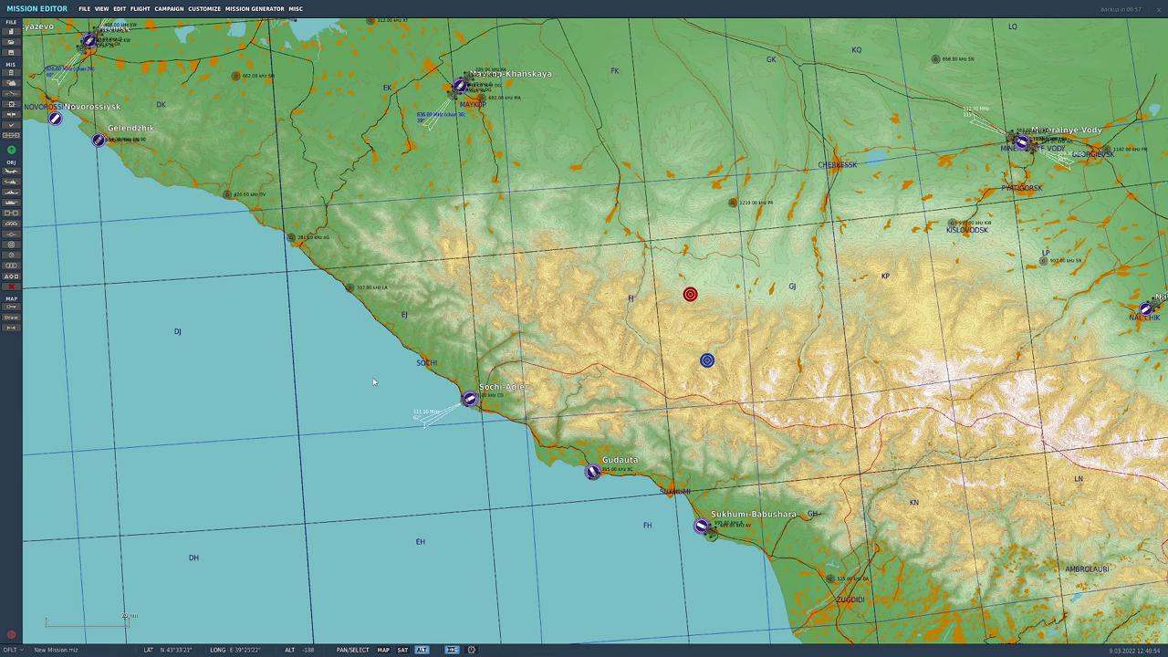
drag(372, 377, 373, 317)
scroll(391, 410, down, 1)
scroll(391, 410, down, 1)
drag(292, 358, 781, 235)
scroll(592, 363, up, 3)
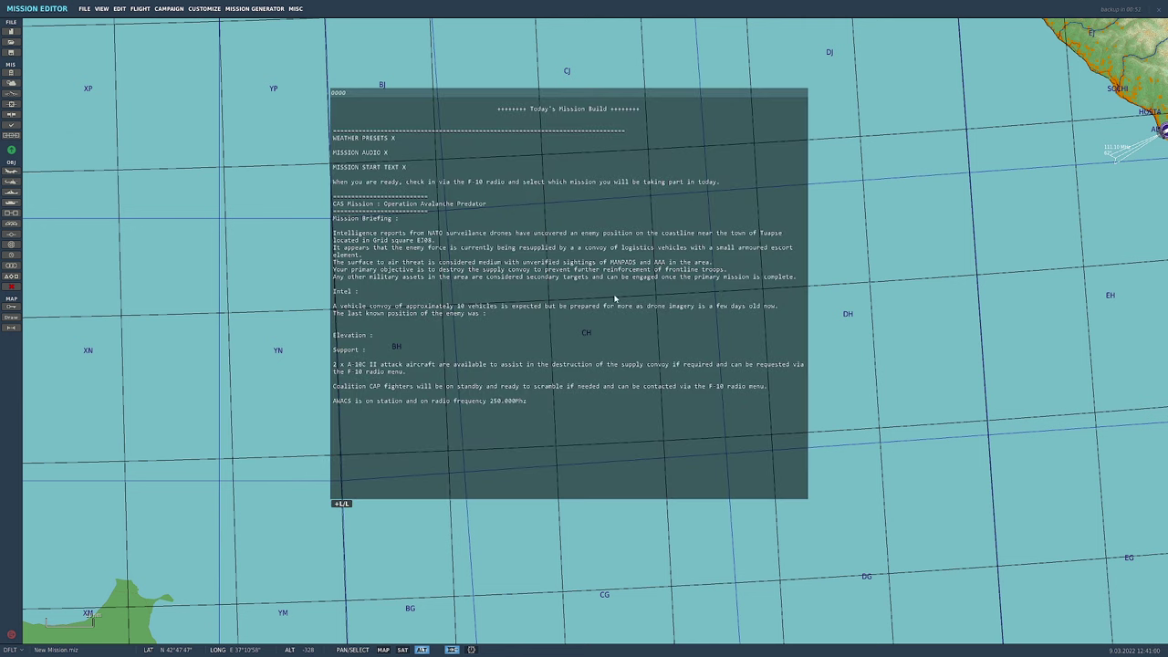
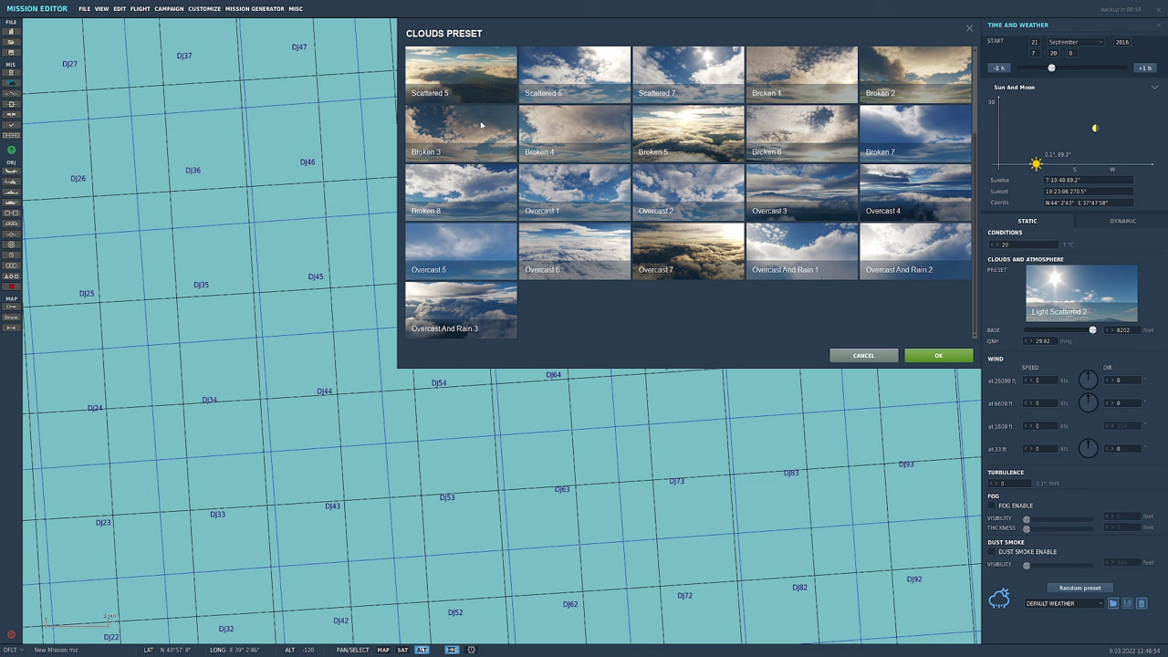
Apply the High Scattered 3 clouds preset to the mission's static weather.
scroll(720, 127, up, 3)
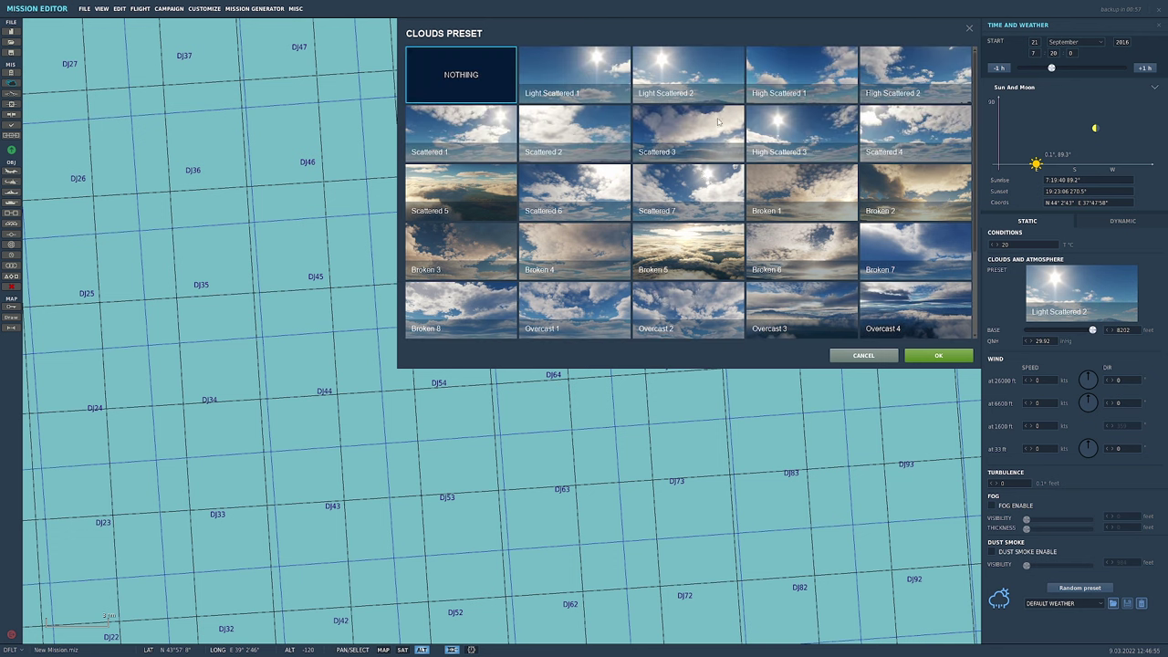
click(798, 130)
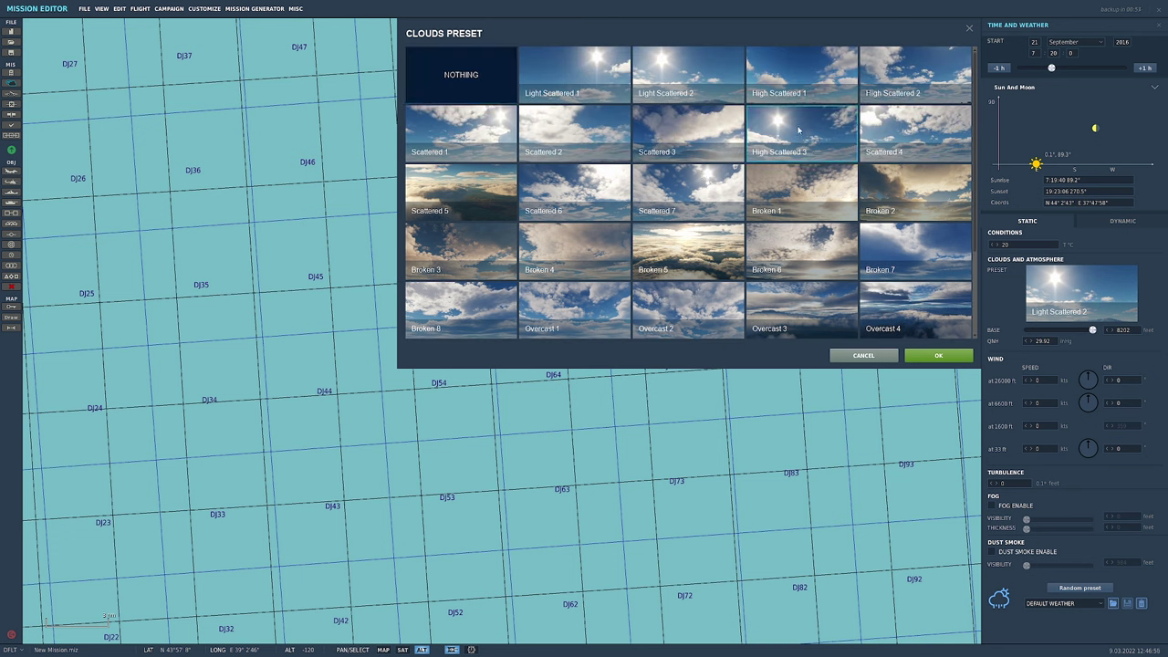
click(938, 355)
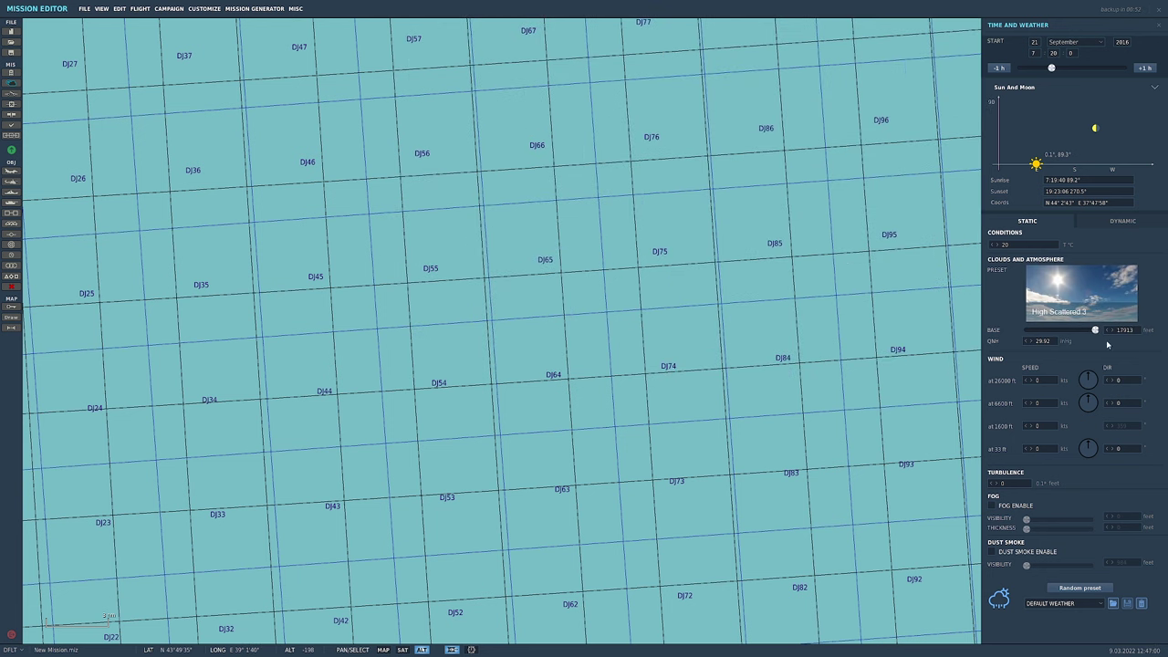
Set the cloud base height to the upper end of its range and leave the weather settings.
mouse_move(1095, 330)
mouse_down()
mouse_move(1026, 332)
mouse_move(1103, 336)
mouse_up()
drag(1093, 331, 1025, 333)
drag(1027, 331, 1111, 338)
click(635, 302)
scroll(484, 352, down, 2)
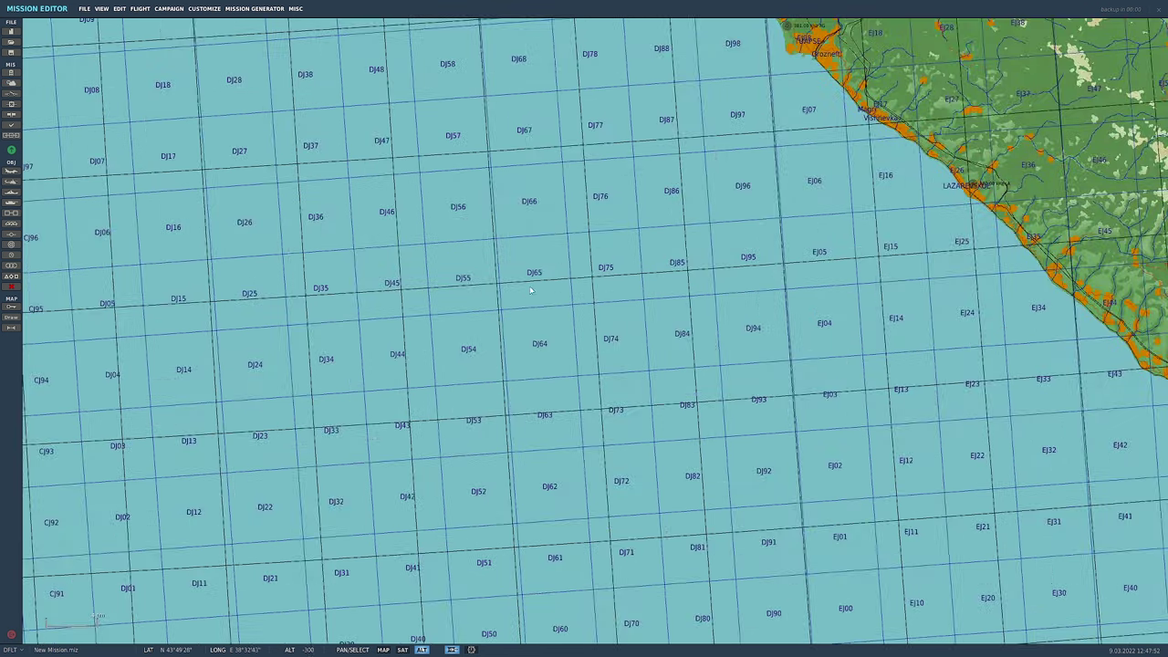
Save the mission in the Missions folder under the file name Youtube Mission Editor.
scroll(526, 294, up, 3)
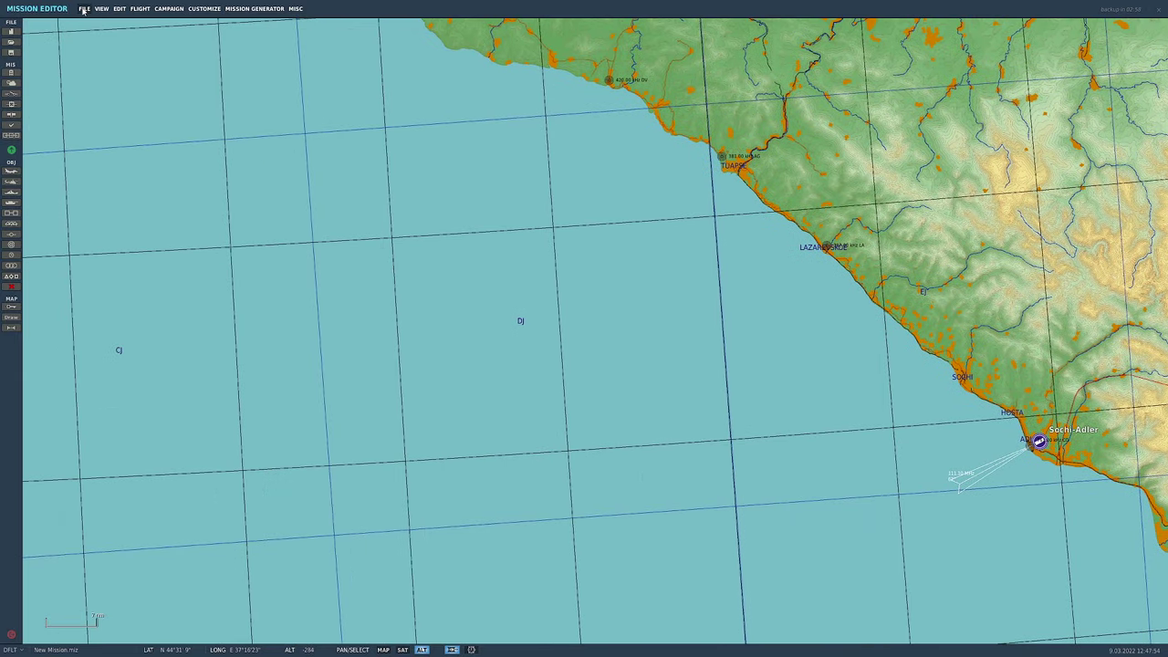
click(83, 9)
click(103, 47)
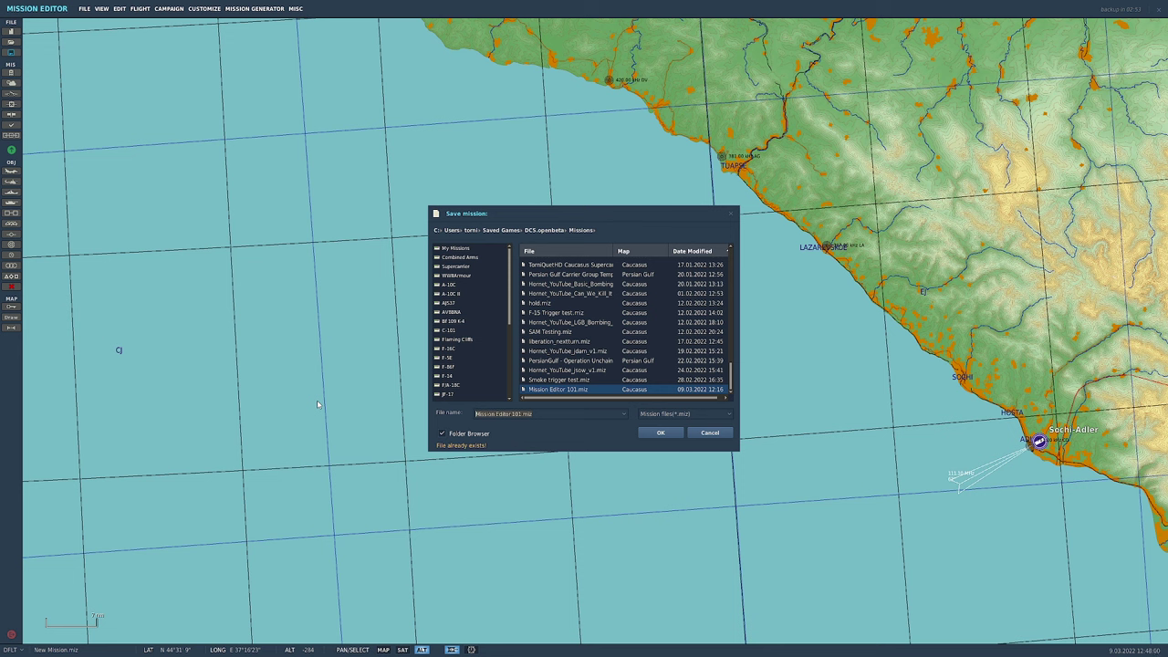
text(You)
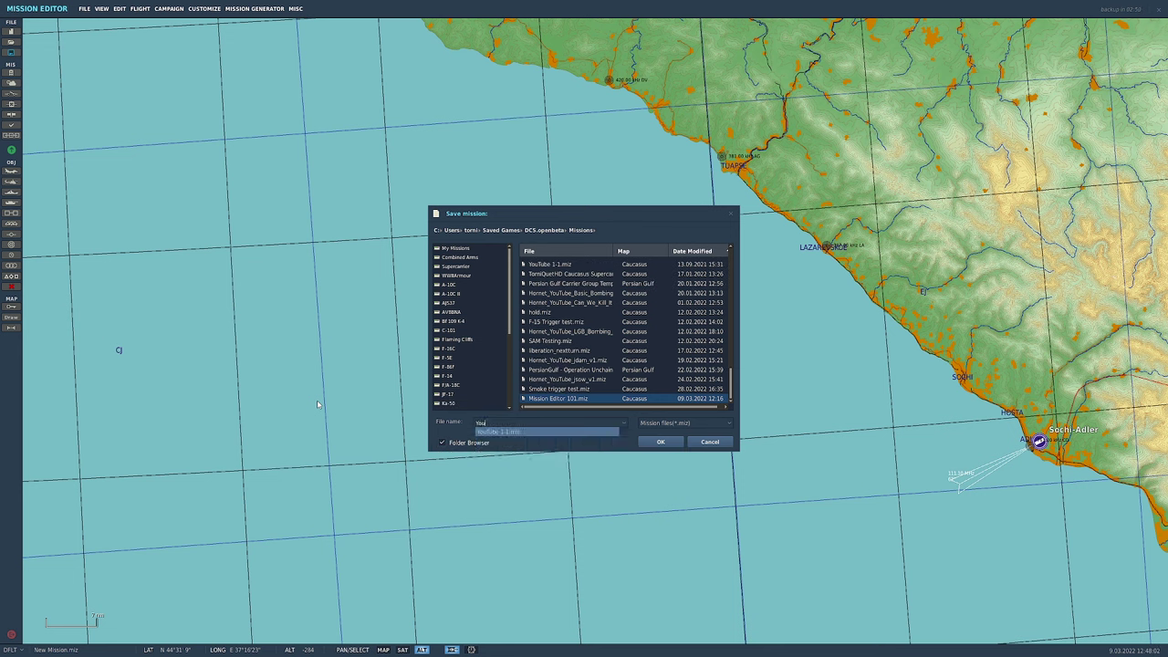
text(Tube Mission Editor)
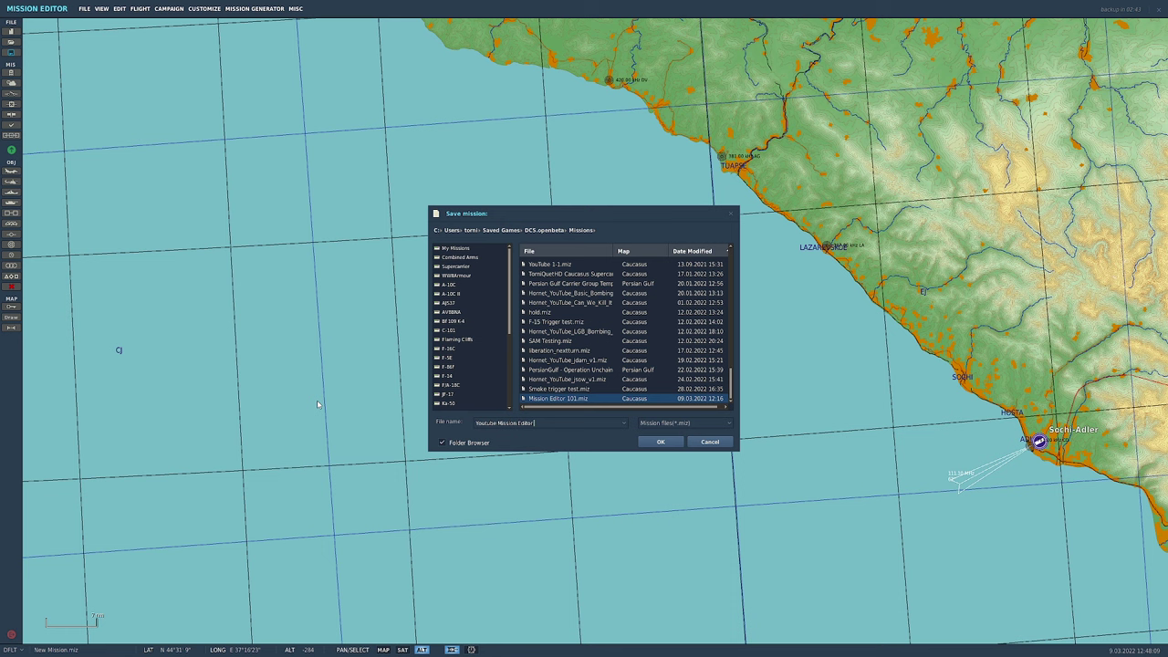
click(657, 442)
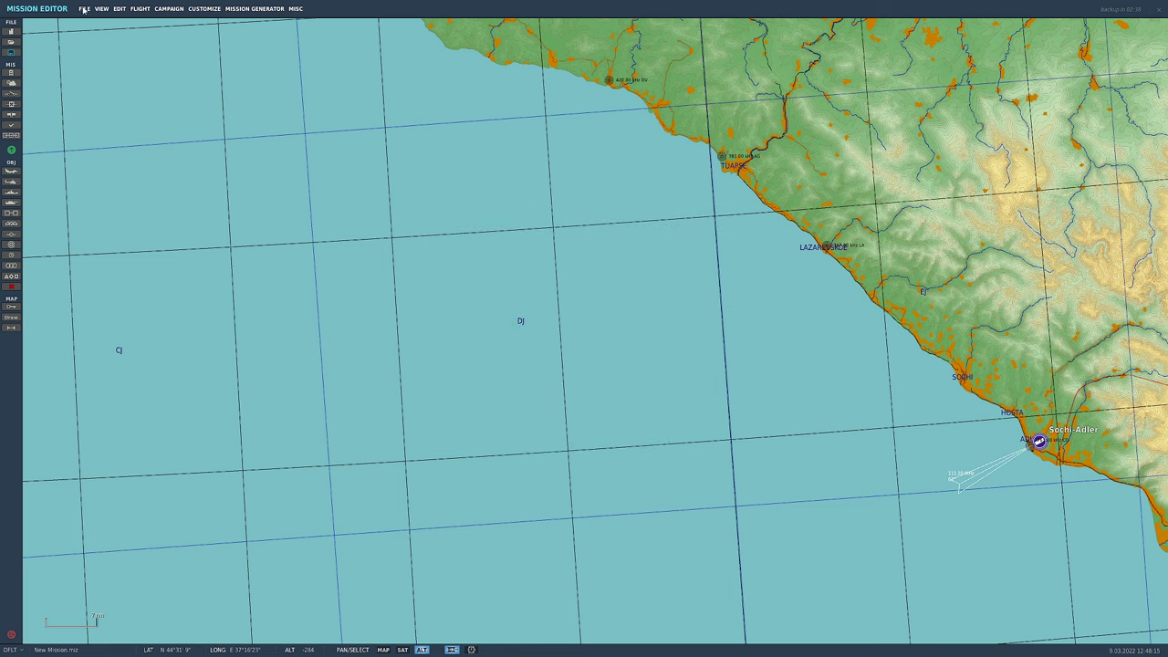
scroll(299, 256, down, 5)
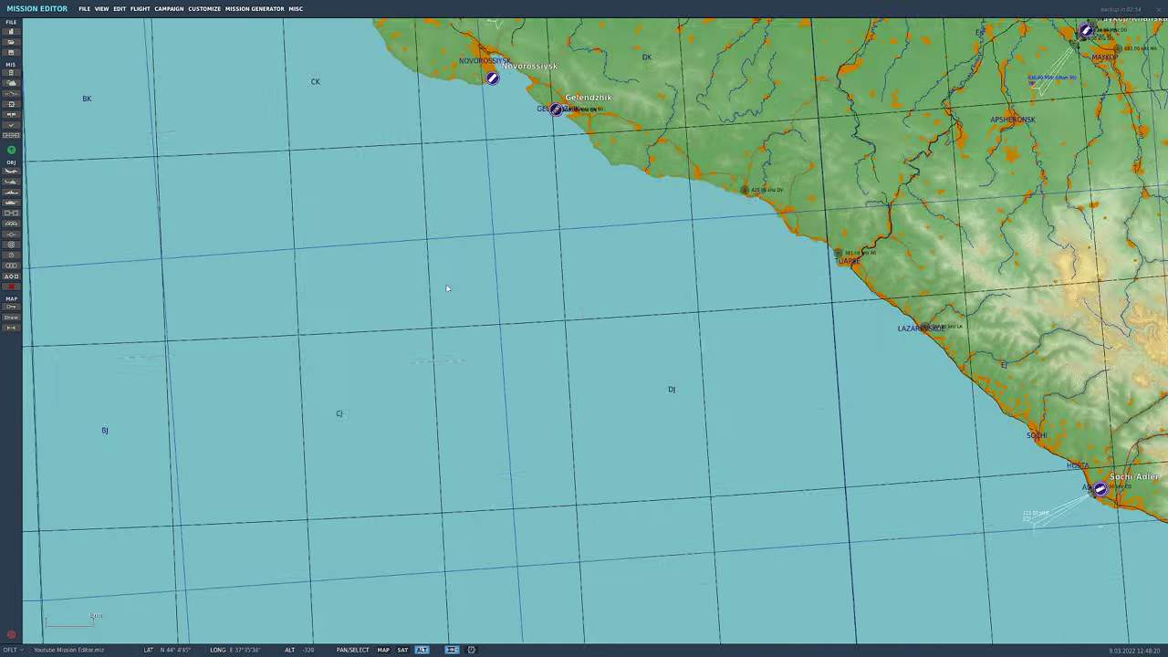
click(83, 8)
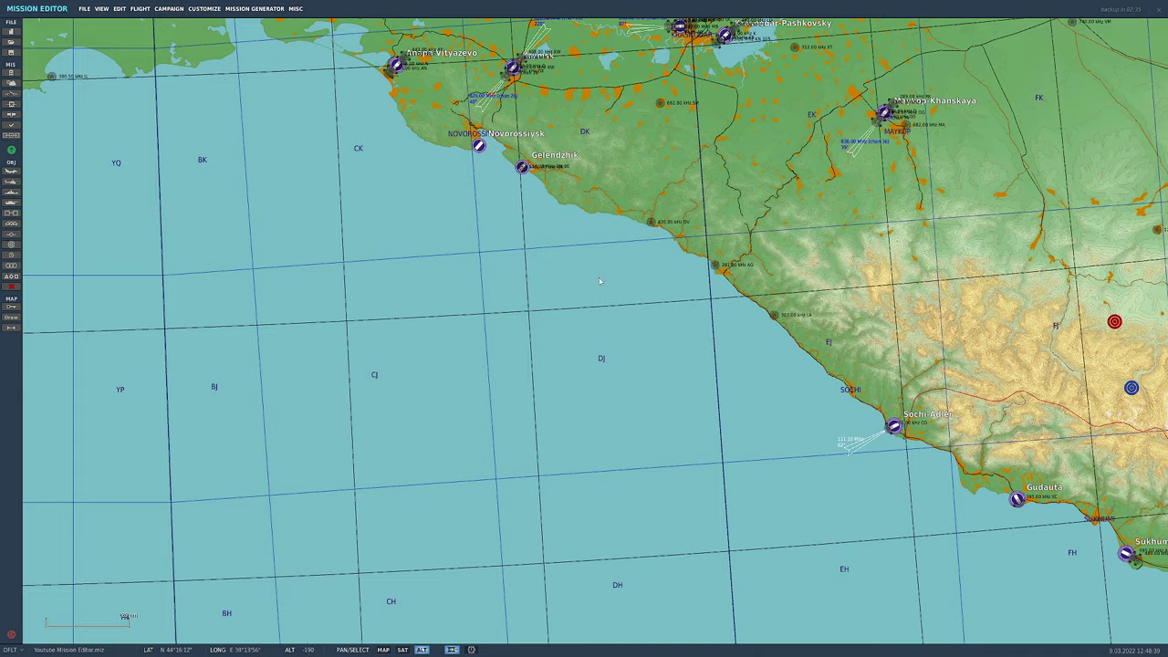
right_drag(1043, 395, 910, 222)
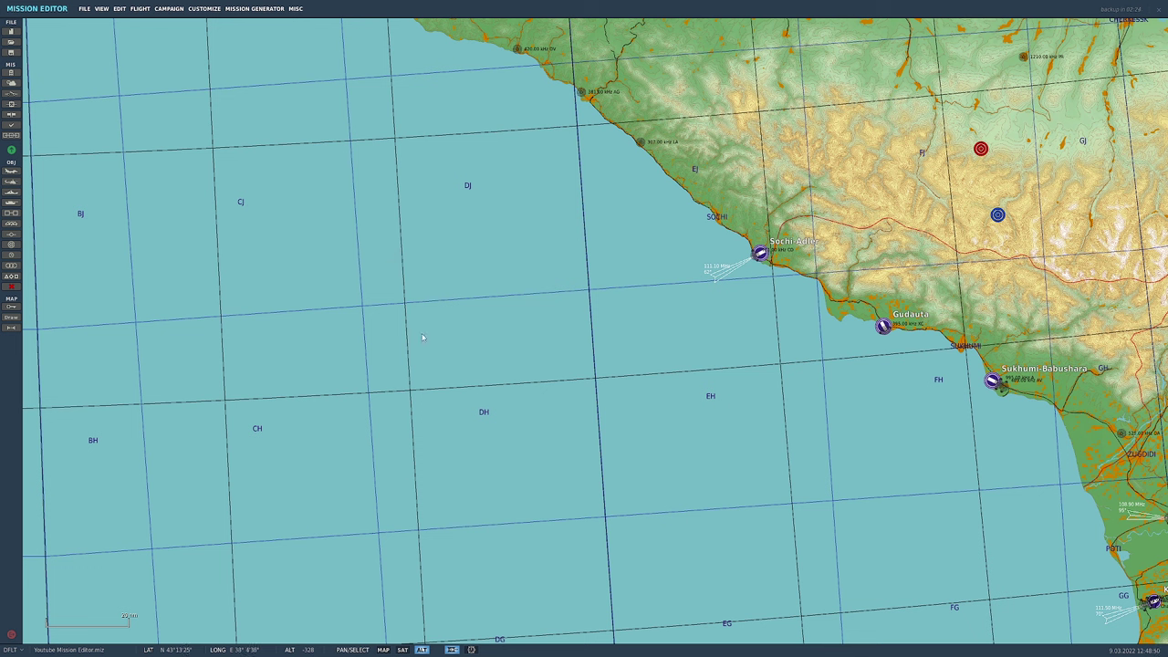
scroll(576, 292, down, 3)
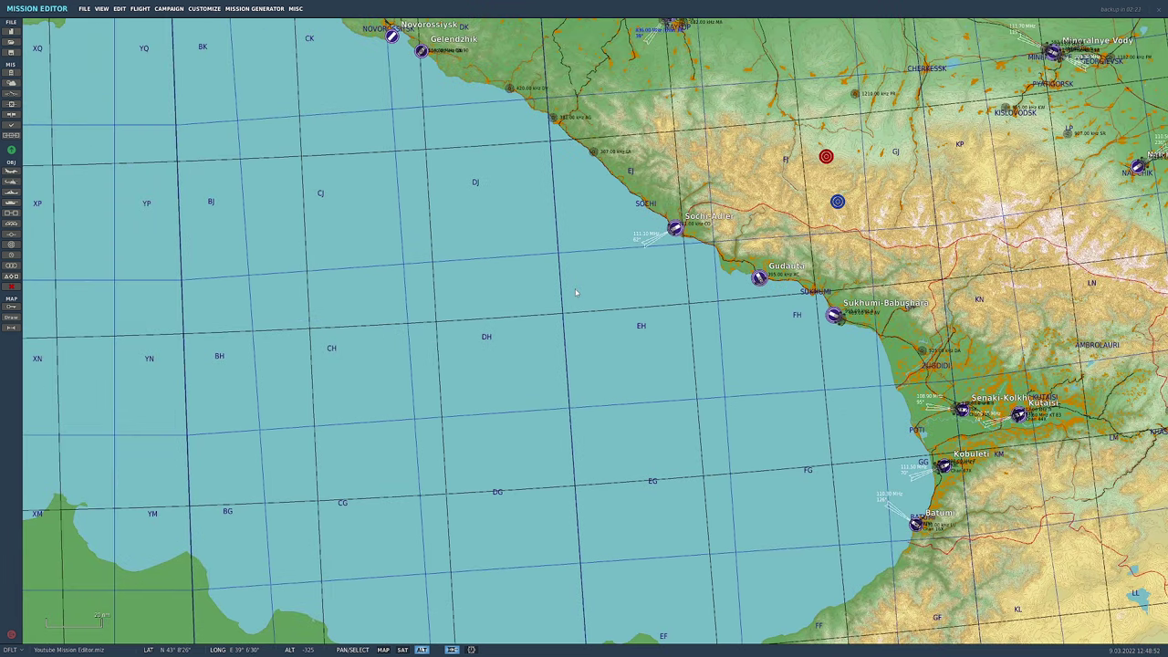
Mark the WEATHER PRESETS line in the mission build notes with an X and finish editing the notes.
click(331, 134)
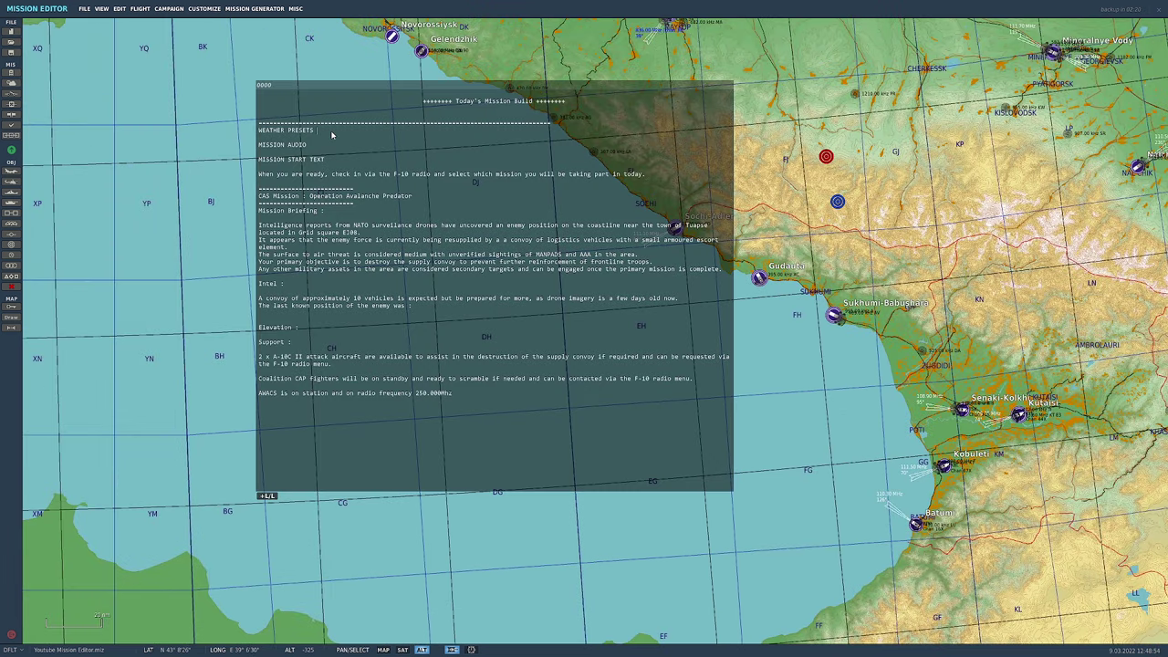
key(BackSpace)
text(X)
key(Escape)
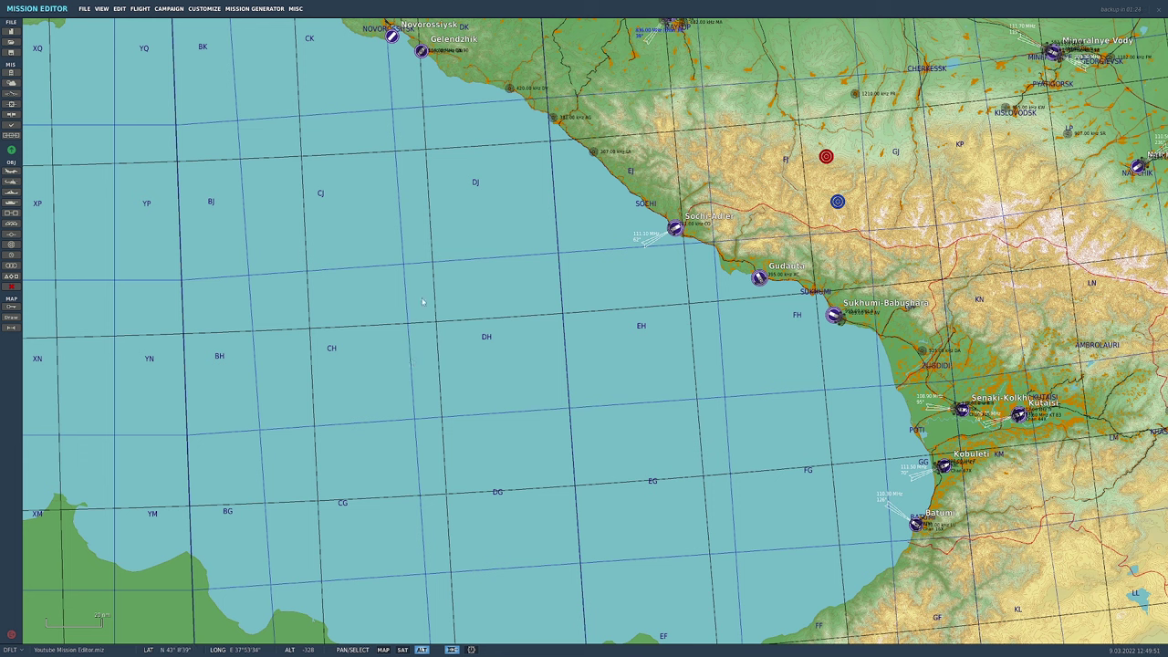
Show the mission build notes again and reposition them over the western sea area of the map.
click(7, 73)
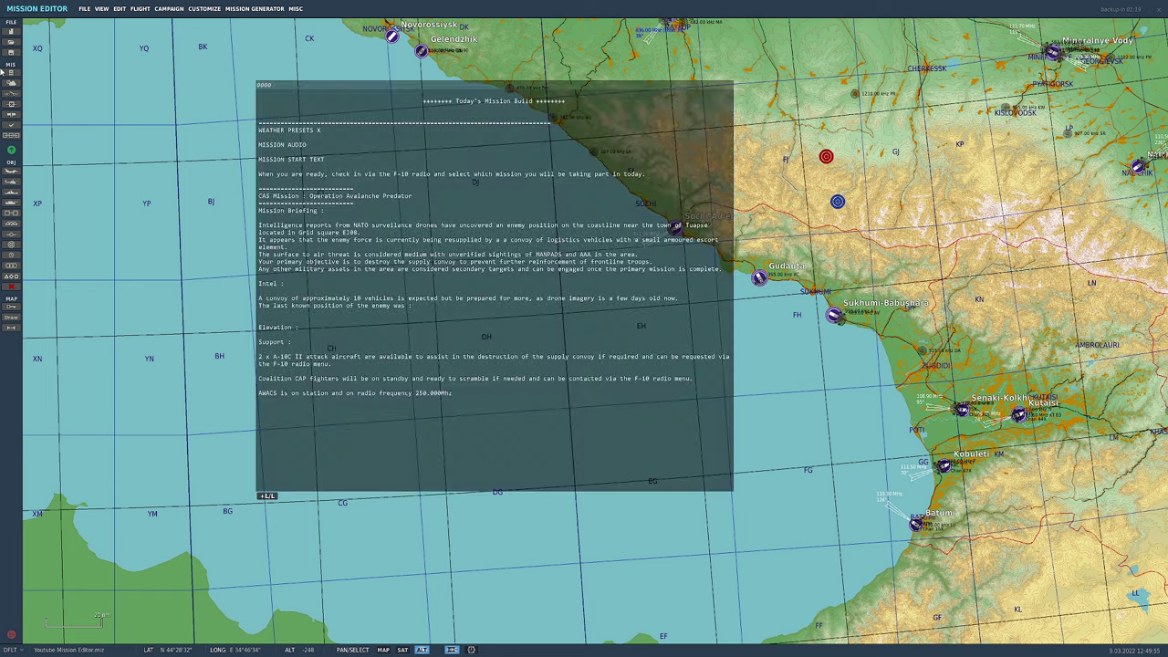
drag(342, 89, 257, 83)
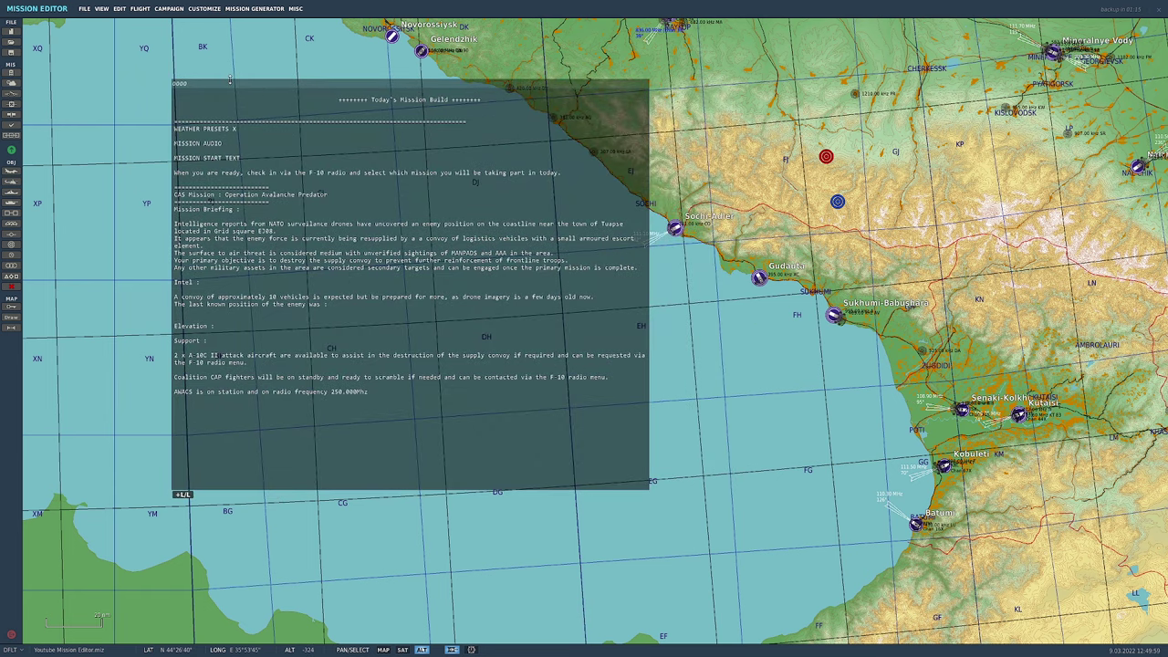
drag(230, 81, 108, 70)
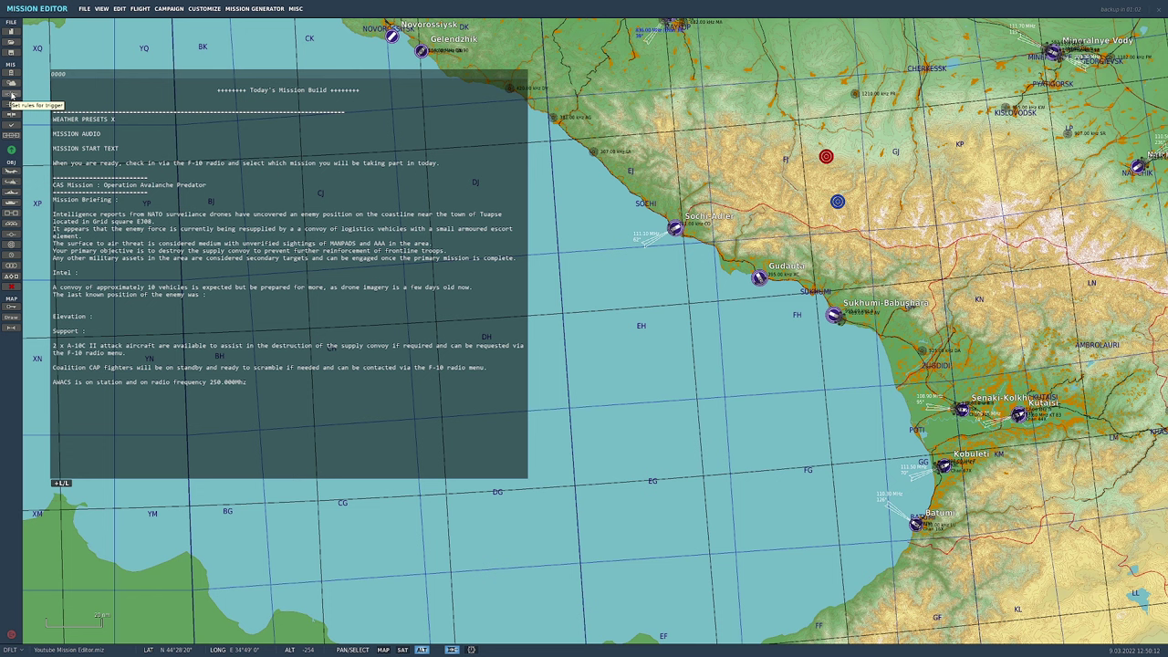
Open the mission's trigger rules and add a new trigger of type 1 ONCE.
click(12, 95)
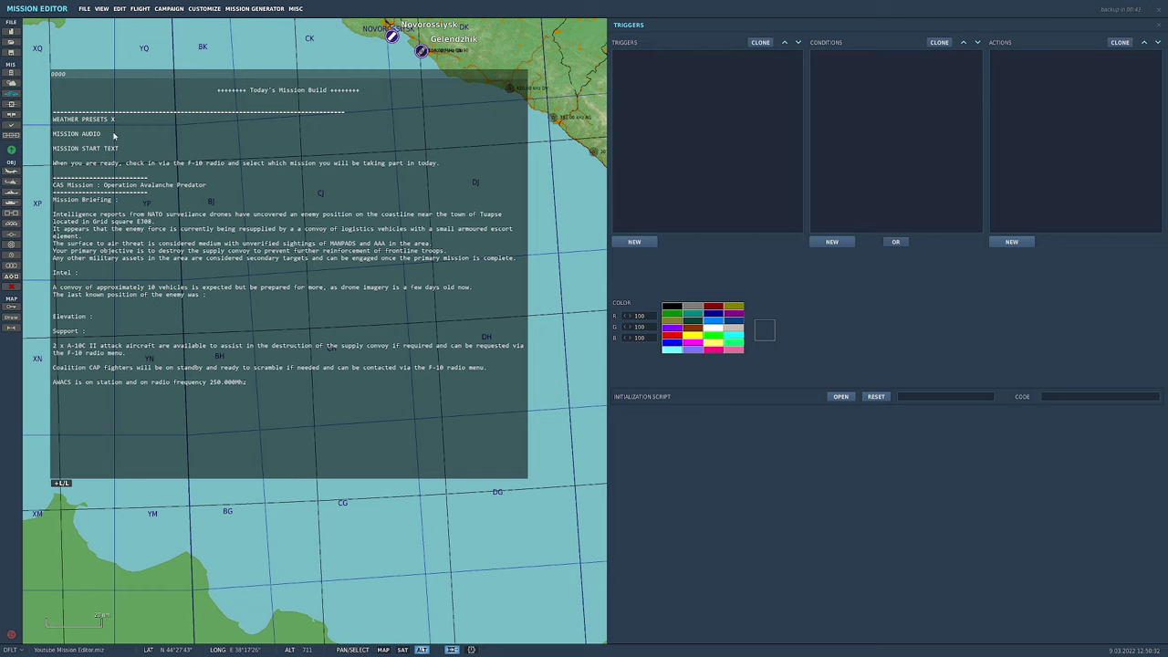
click(635, 243)
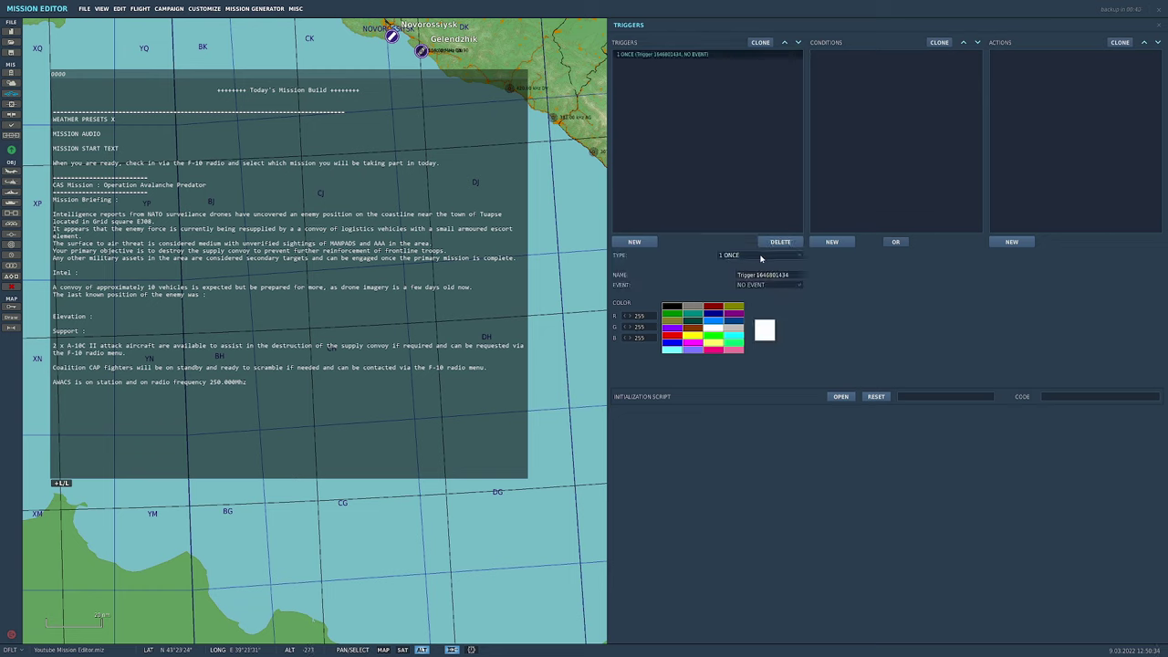
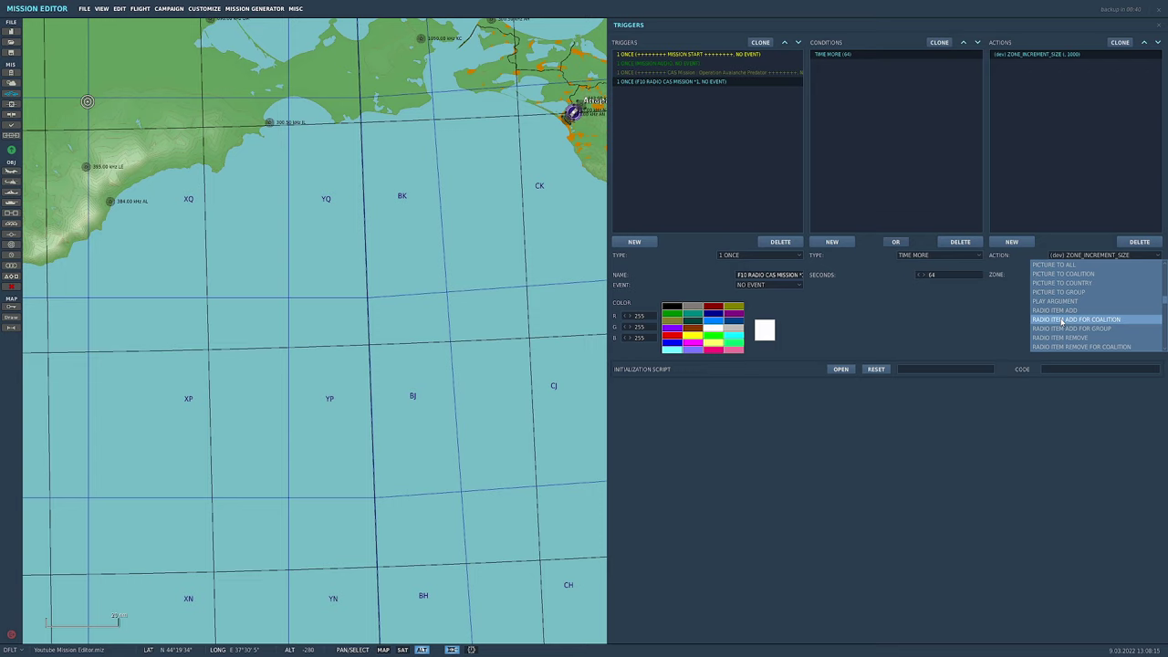
Set the action of the F10 RADIO CAS MISSION trigger to BEGIN PLAYING ACTOR.
click(927, 322)
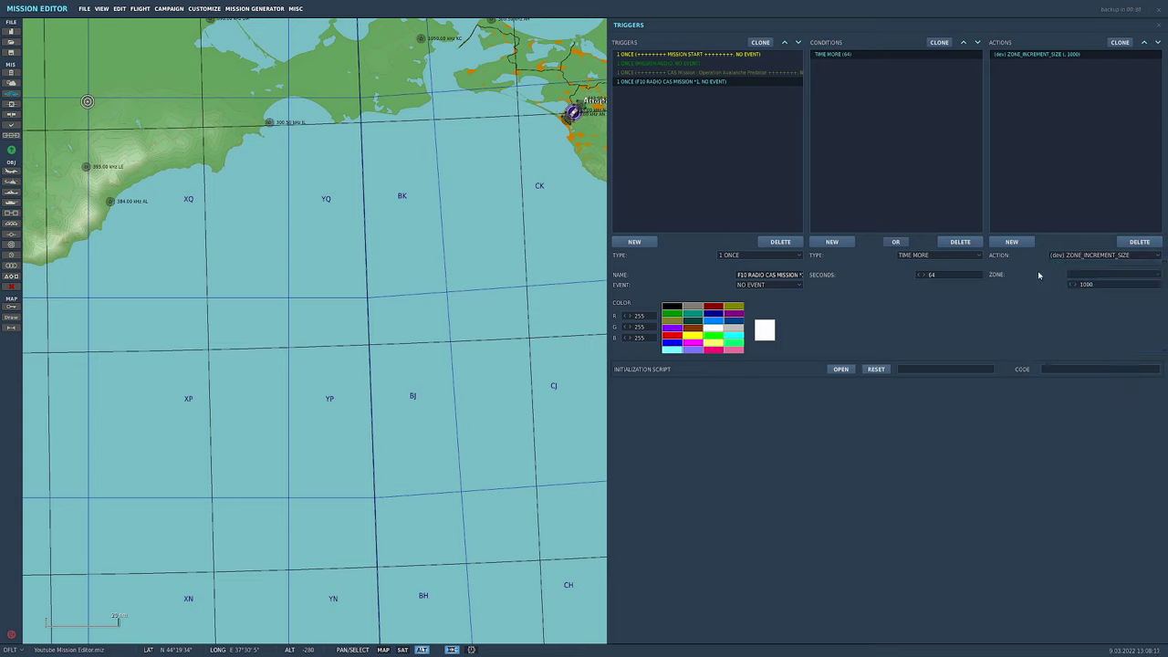
click(1070, 257)
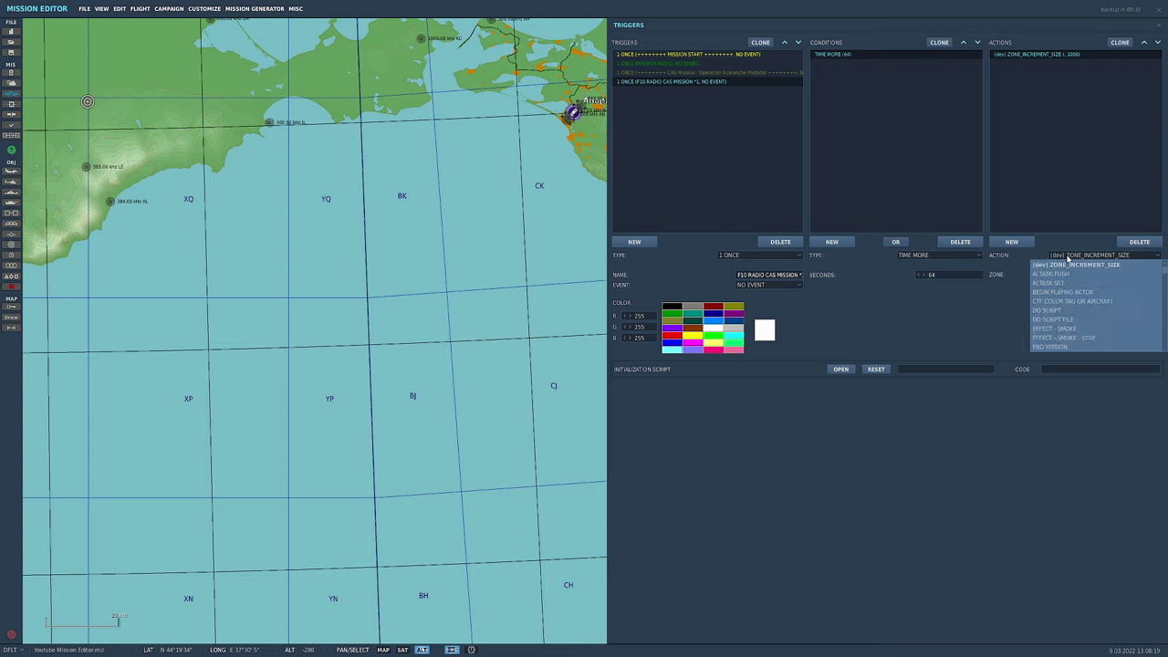
click(1063, 292)
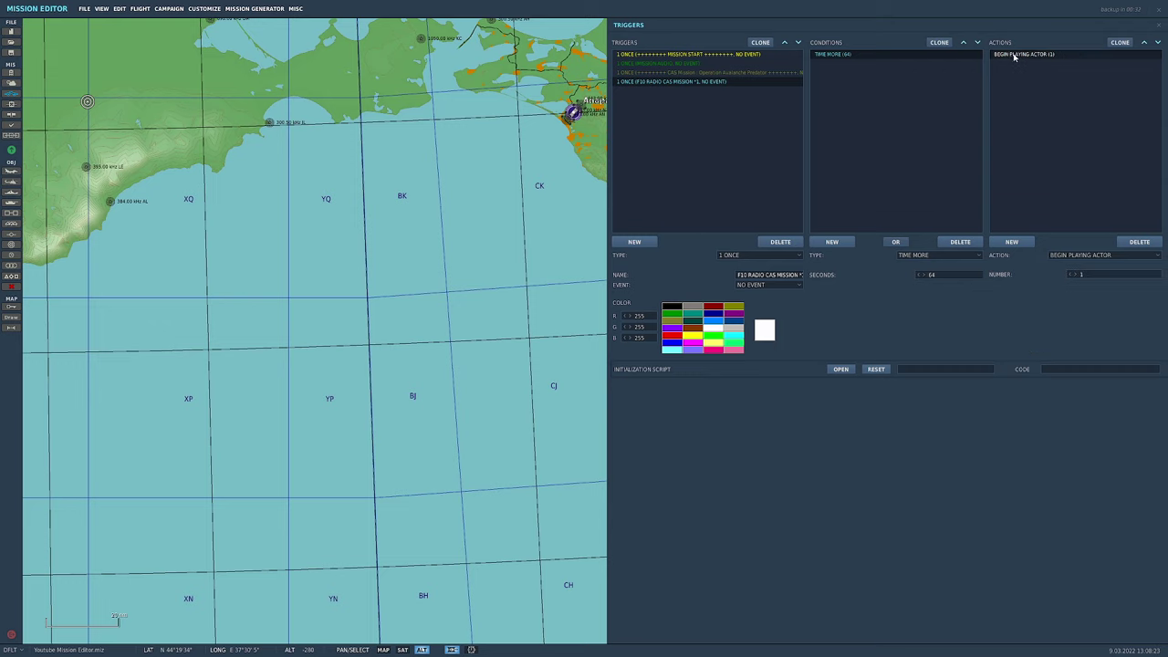
Inspect the settings of the Aerial-1 airplane group parked on the northern apron of Novorossiysk airfield.
click(509, 189)
scroll(629, 187, up, 10)
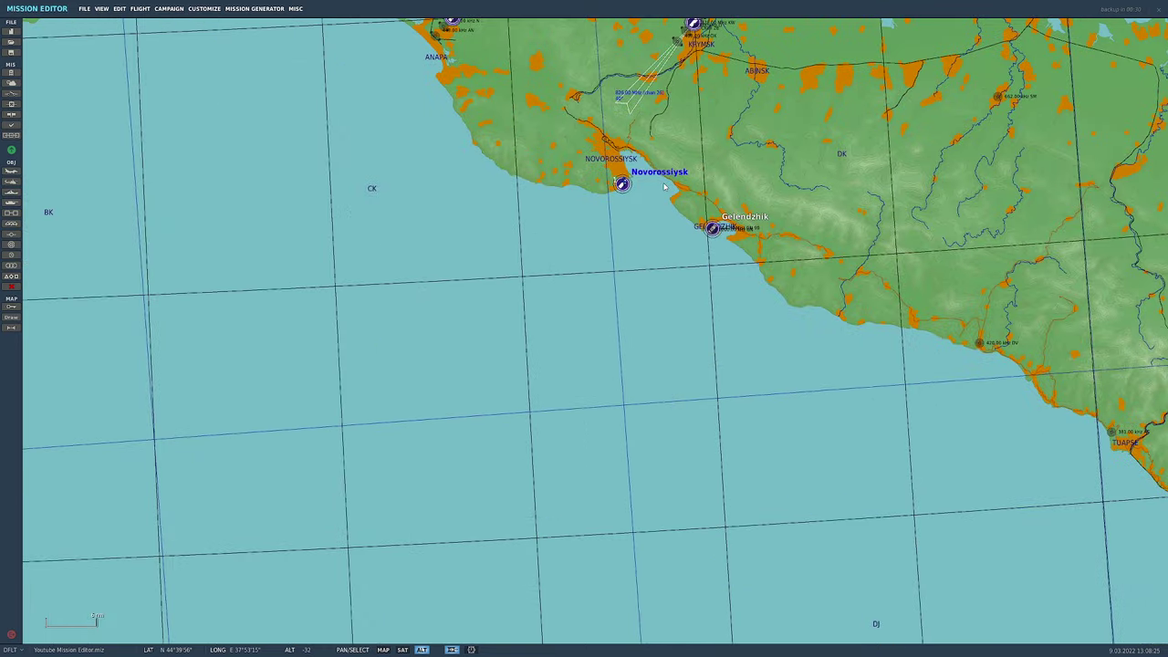
scroll(616, 195, up, 4)
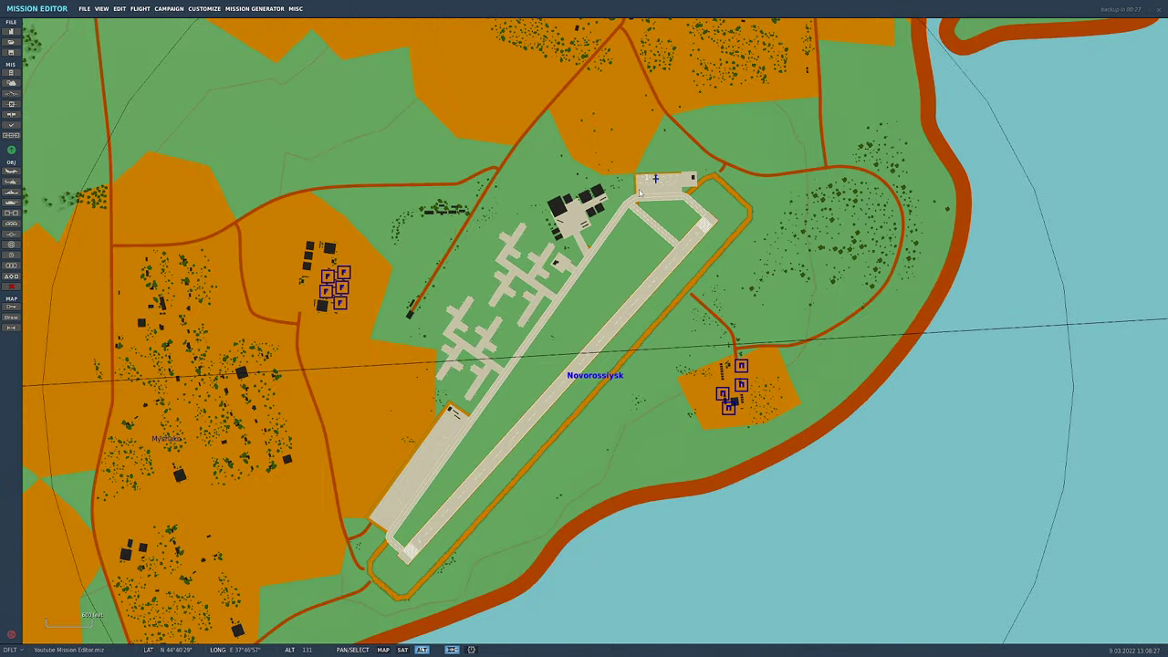
click(656, 179)
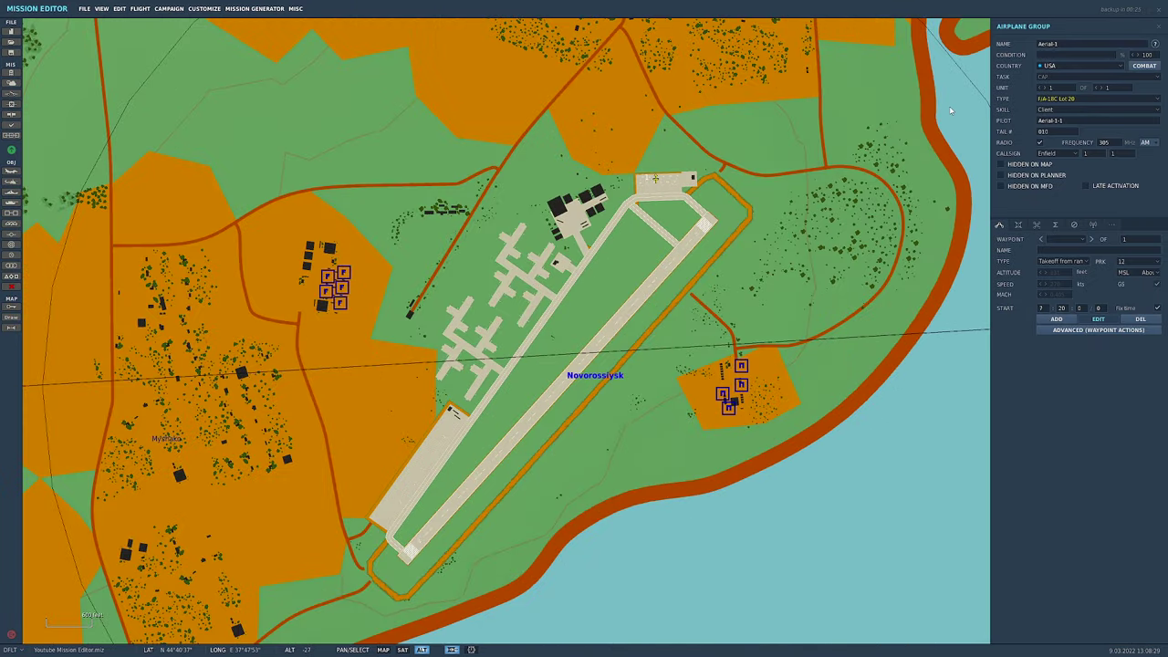
click(493, 187)
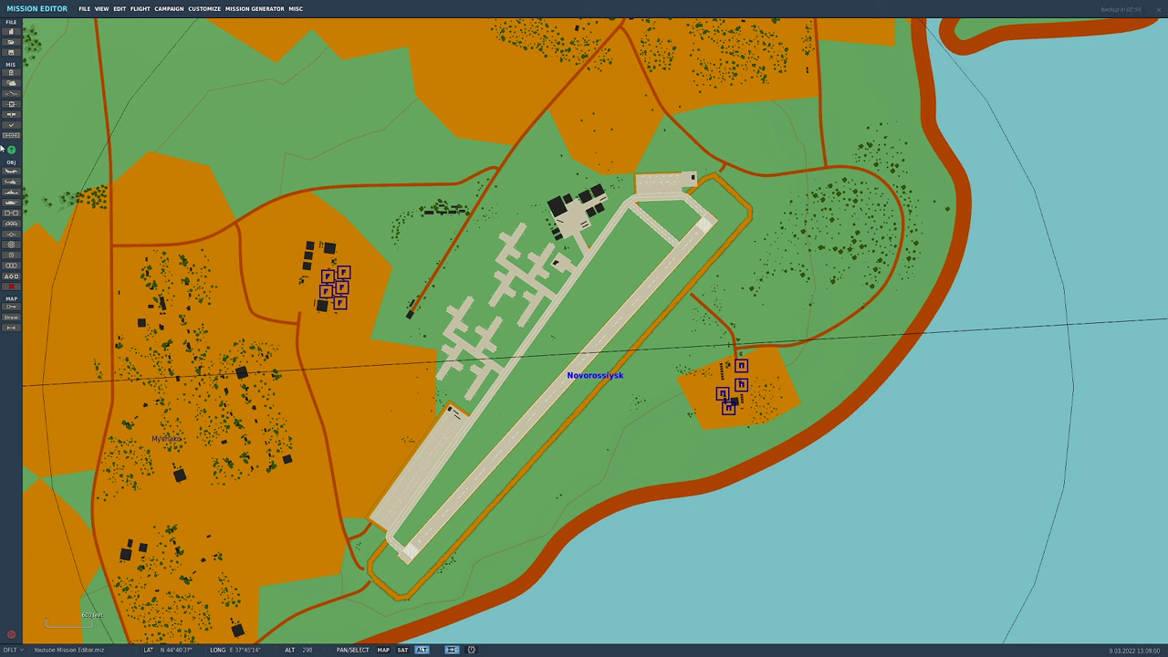
Start a new airplane group for the USA and name it CAS CLIENT.
click(9, 172)
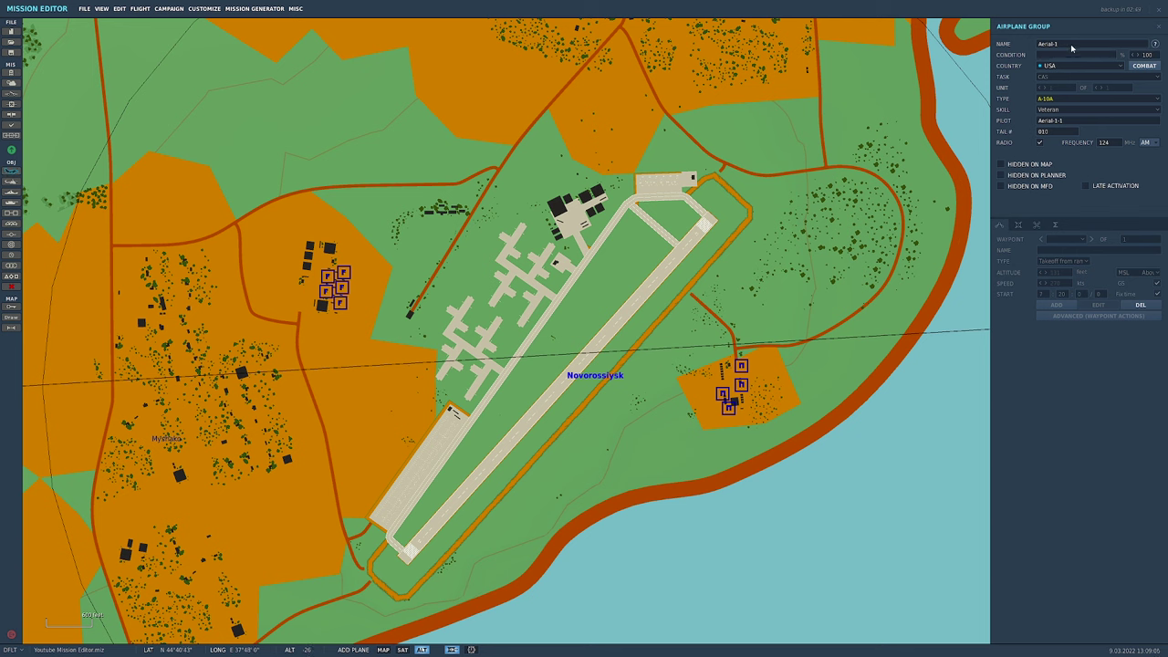
click(1154, 28)
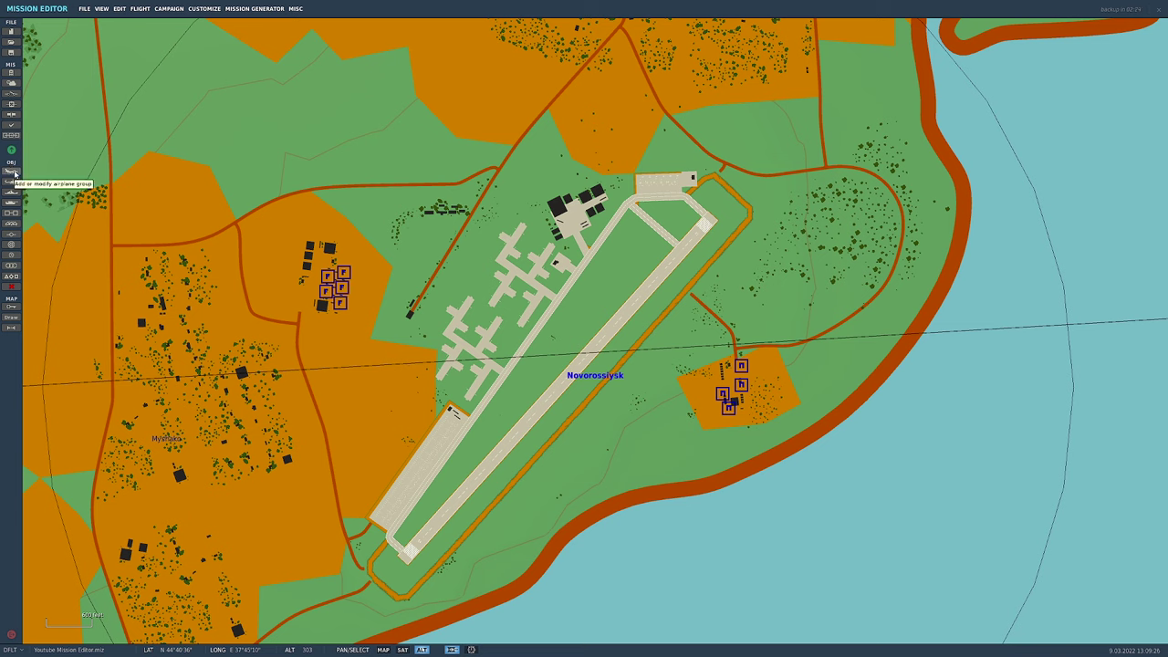
click(12, 172)
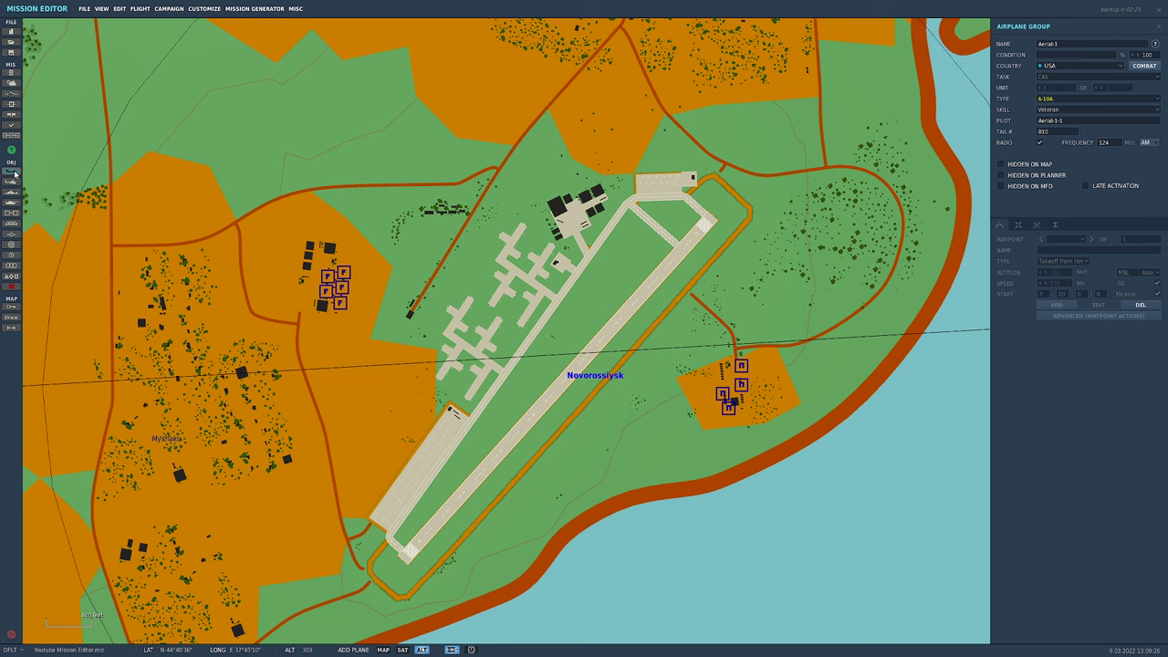
click(1065, 45)
text(CA)
text(S PLAYER)
key(BackSpace)
key(BackSpace)
key(BackSpace)
key(BackSpace)
text(CLIENT)
Set the aircraft type of the CAS CLIENT group to F/A-18C Lot 20.
click(1048, 98)
scroll(1054, 150, down, 3)
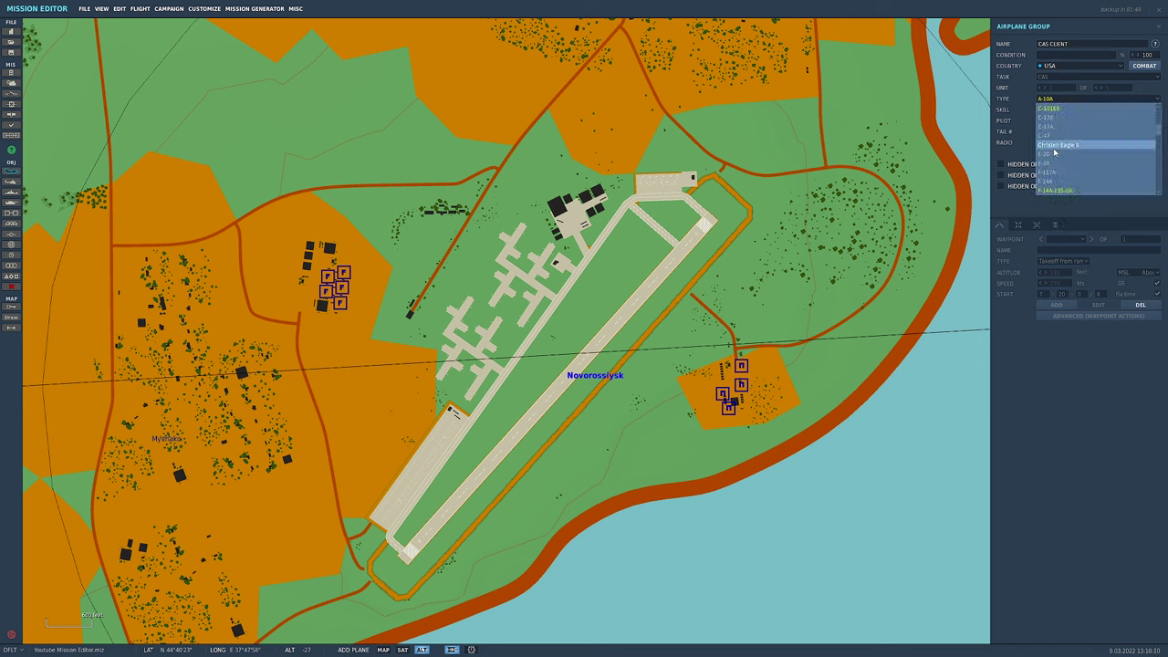
scroll(1052, 178, down, 3)
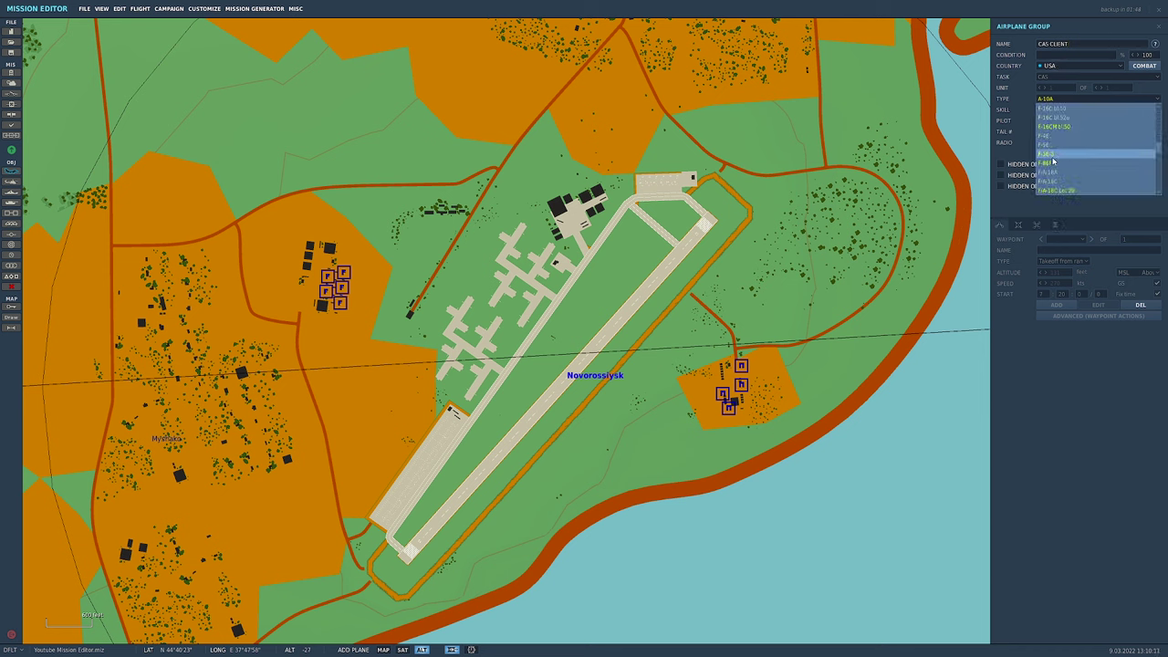
click(1047, 192)
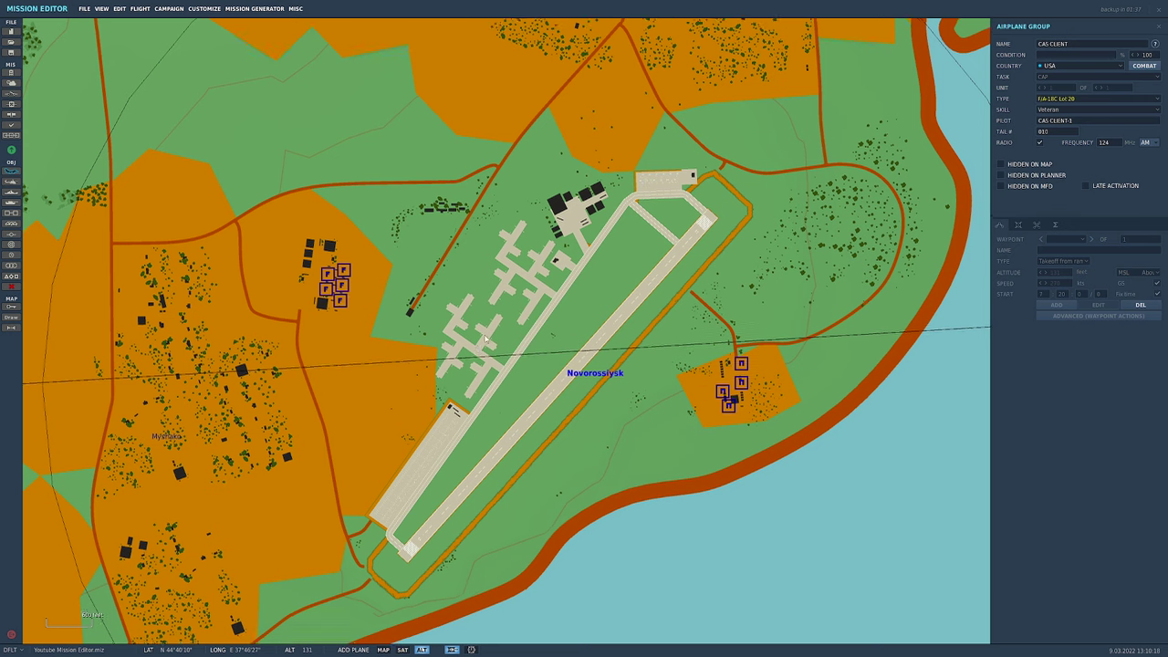
Place the CAS CLIENT aircraft at parking spot 09 on the northern apron of Novorossiysk airfield.
scroll(546, 302, up, 3)
scroll(546, 302, down, 1)
right_drag(867, 118, 557, 475)
scroll(627, 175, up, 2)
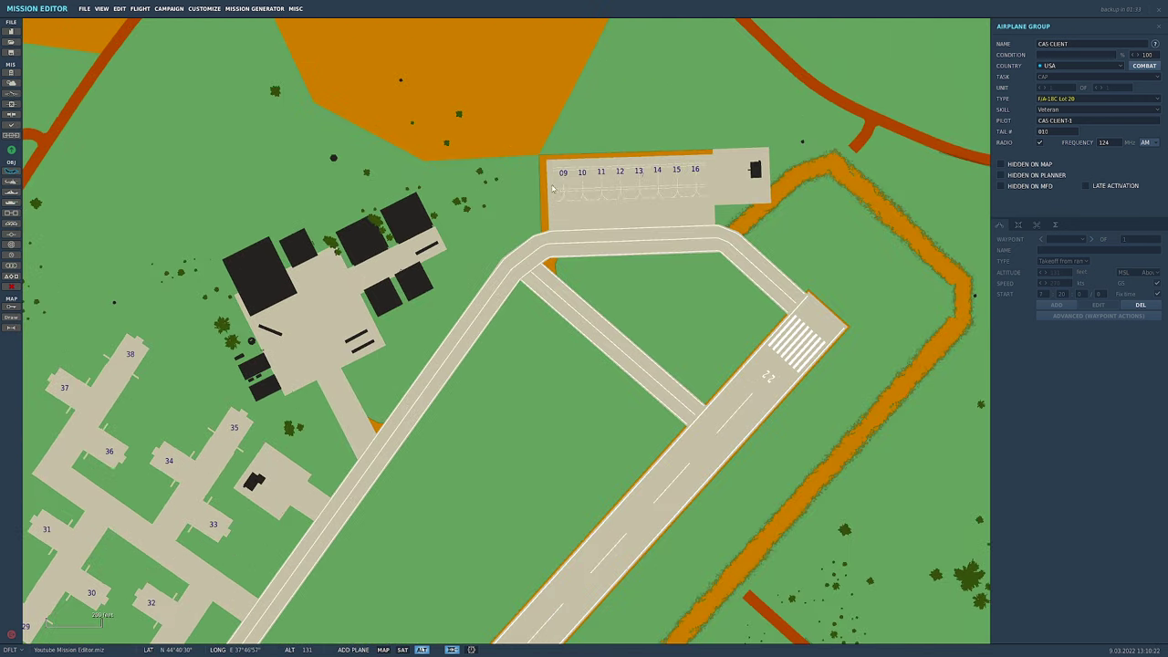
click(598, 175)
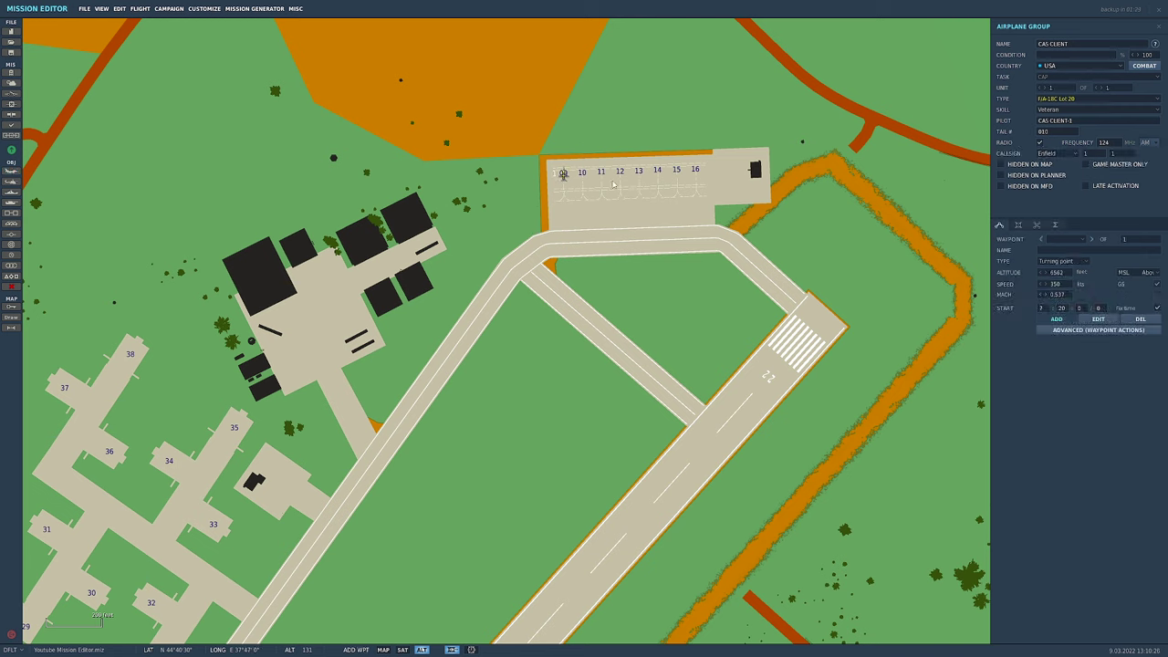
Open the mission options and switch the map's unit icons to the NATO style.
scroll(560, 188, down, 5)
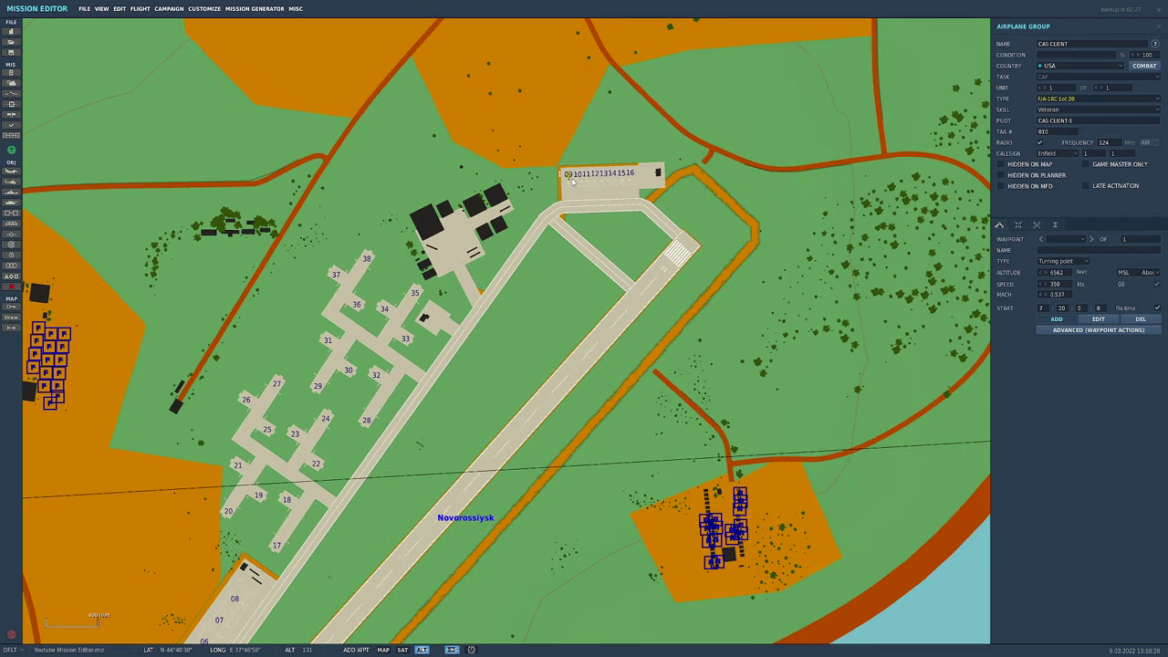
scroll(574, 195, up, 3)
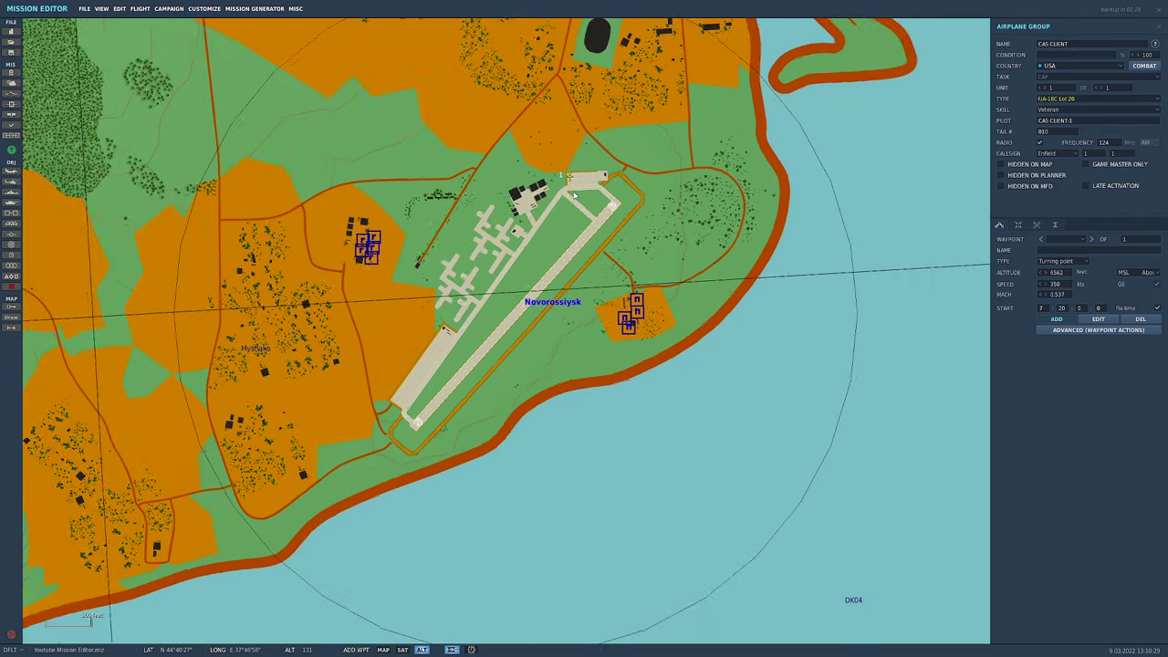
scroll(567, 179, up, 1)
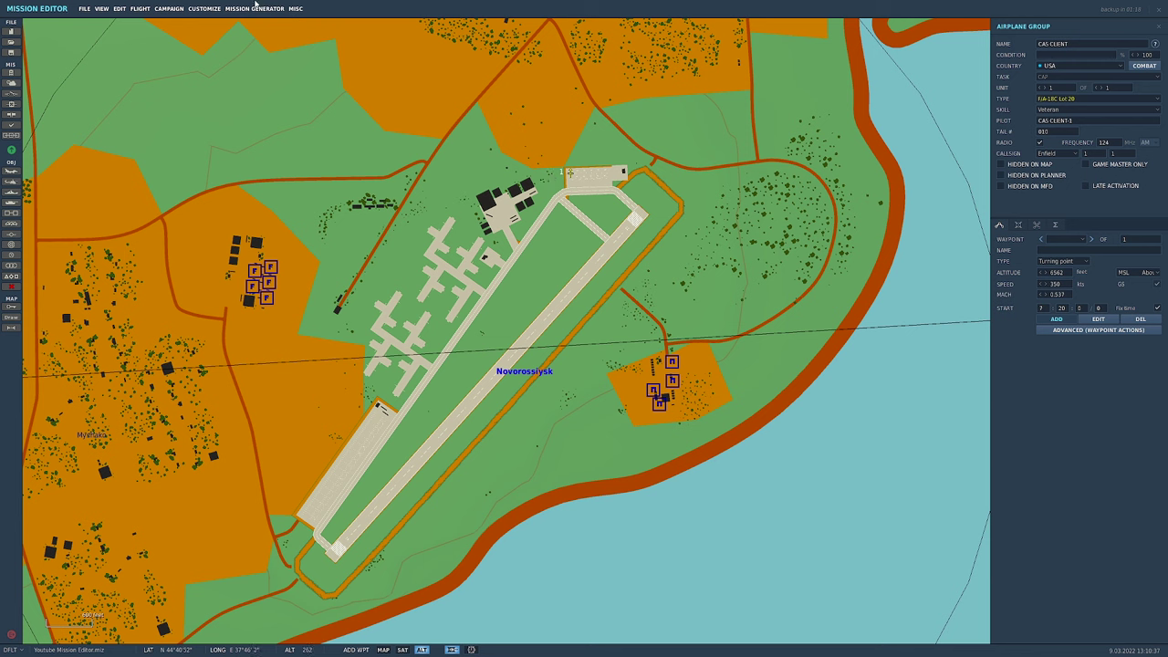
click(119, 9)
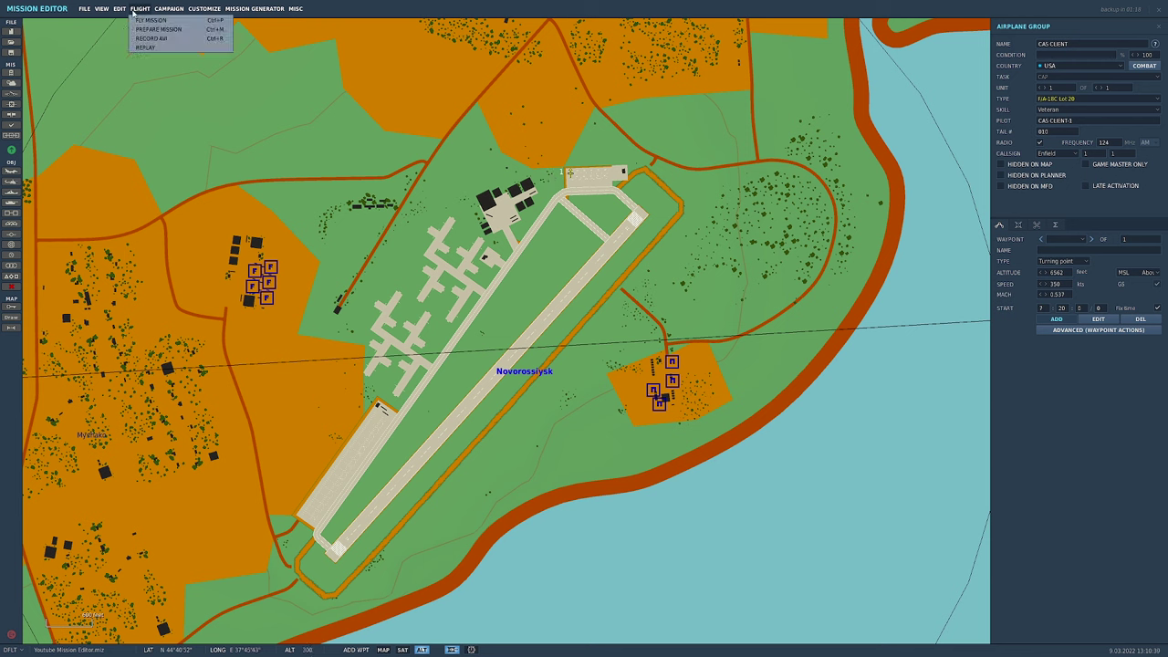
mouse_move(202, 10)
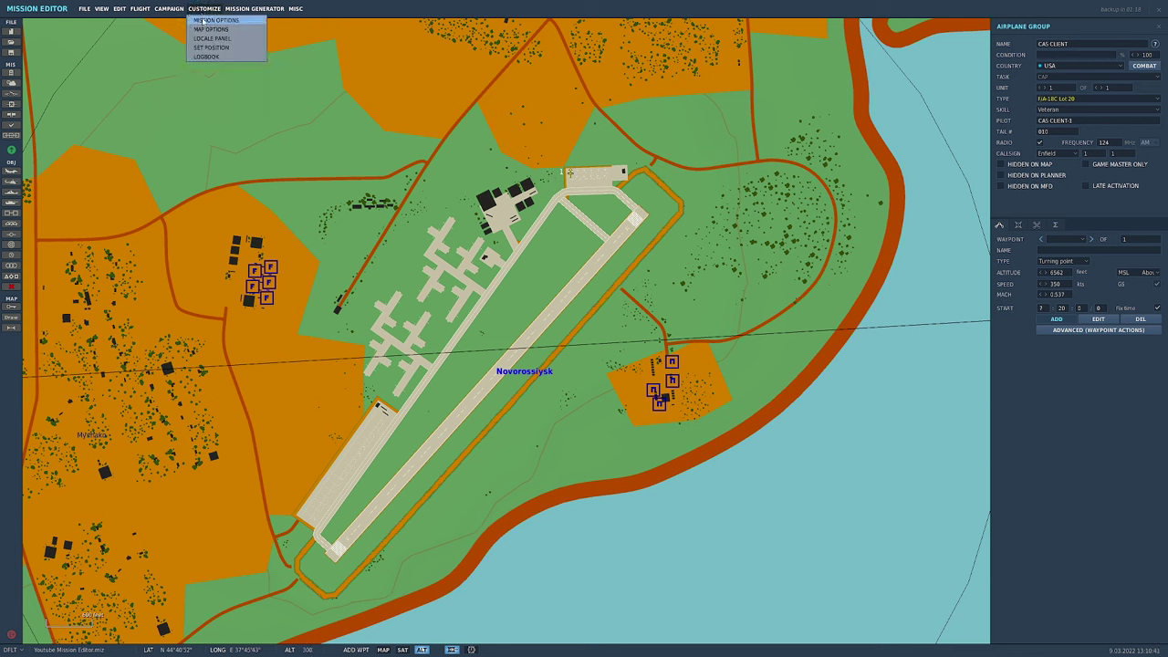
click(205, 20)
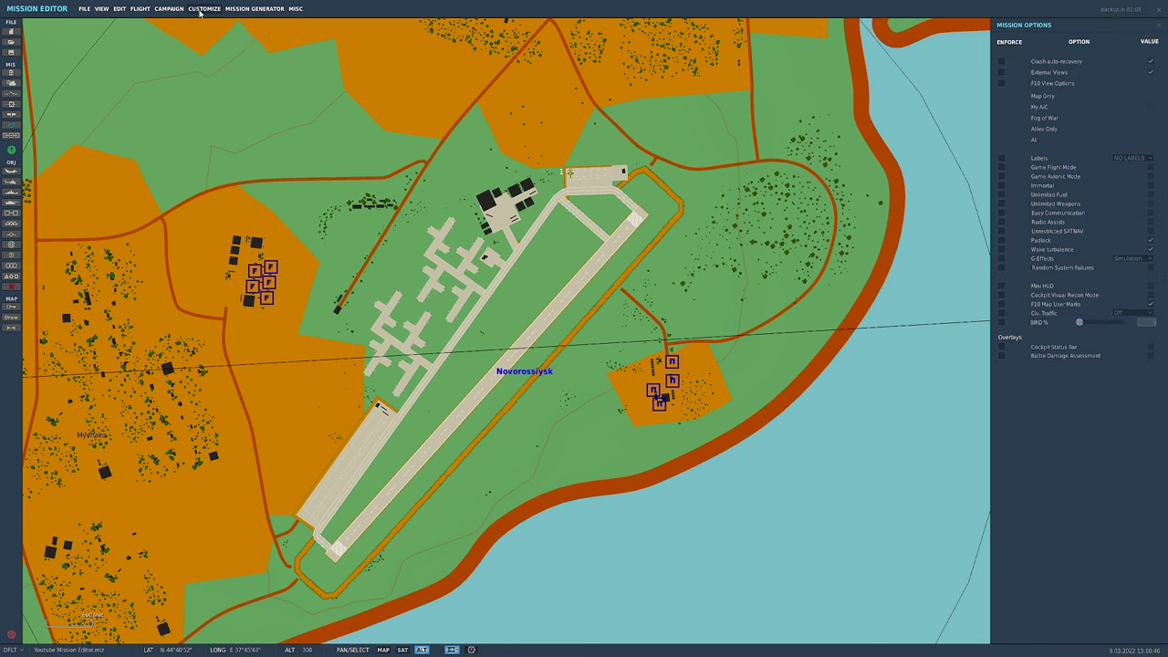
click(202, 9)
mouse_move(122, 11)
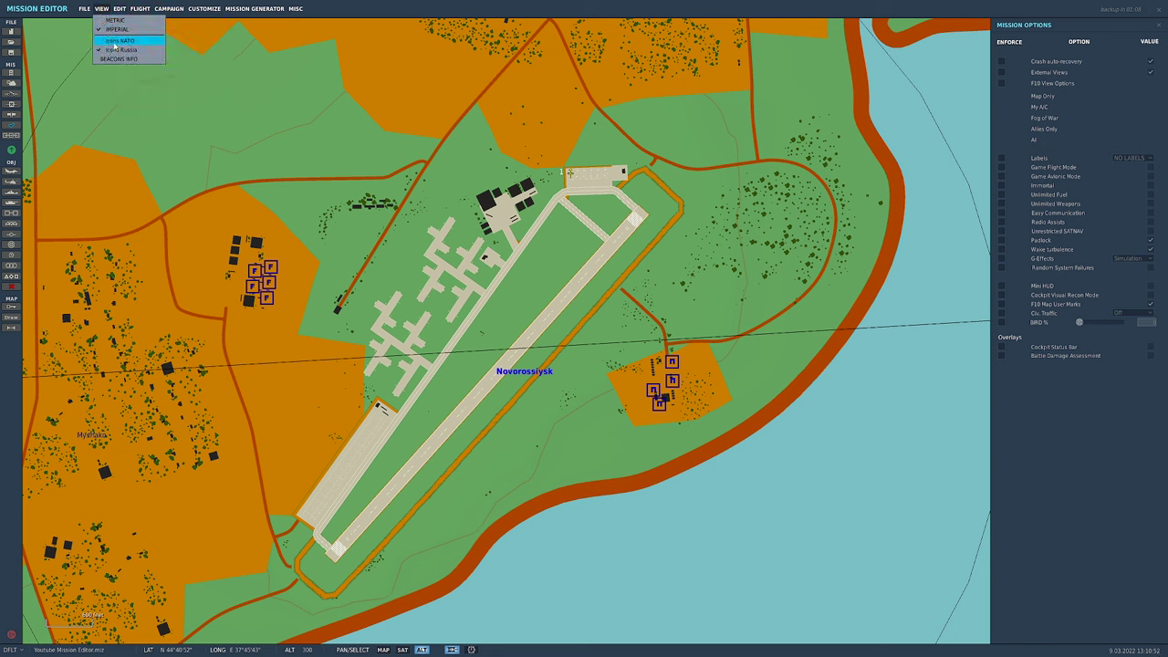
click(120, 40)
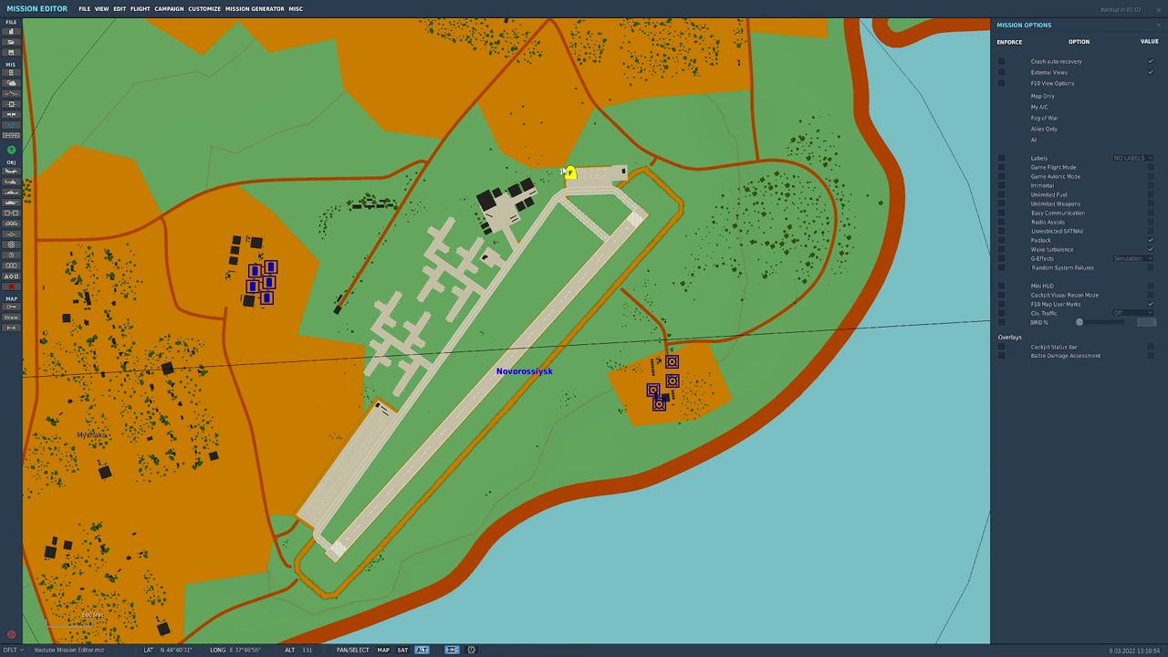
Switch the map's unit icons to the Russian style, inspect the parked aircraft, and return the icons to NATO style.
click(117, 14)
mouse_move(102, 9)
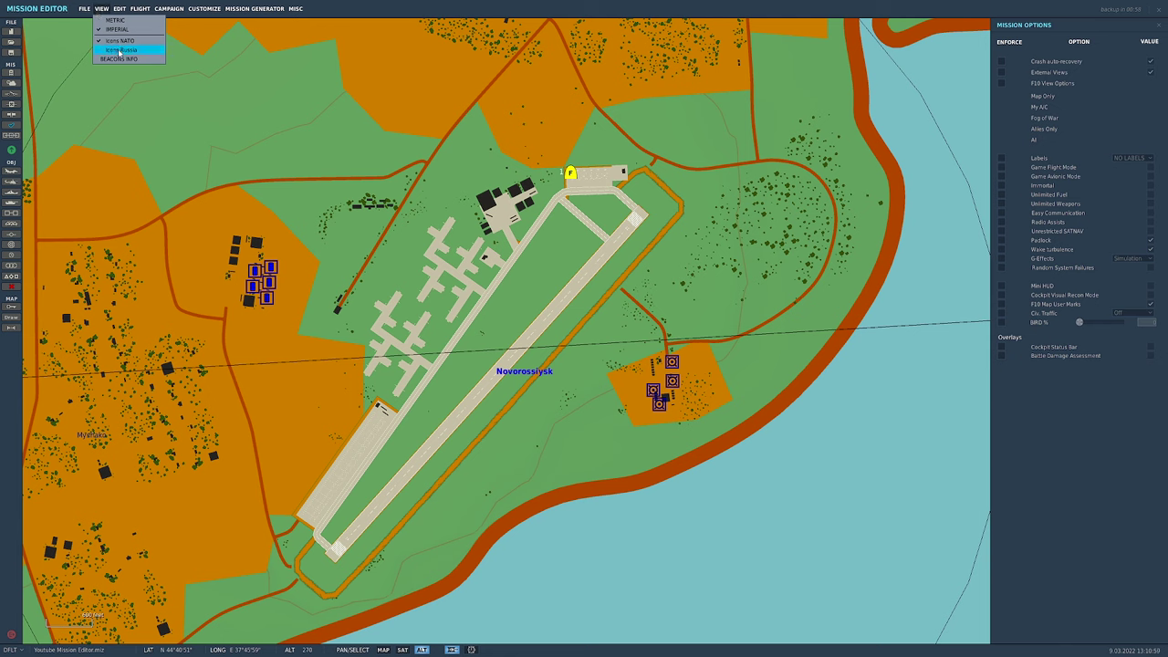
click(119, 50)
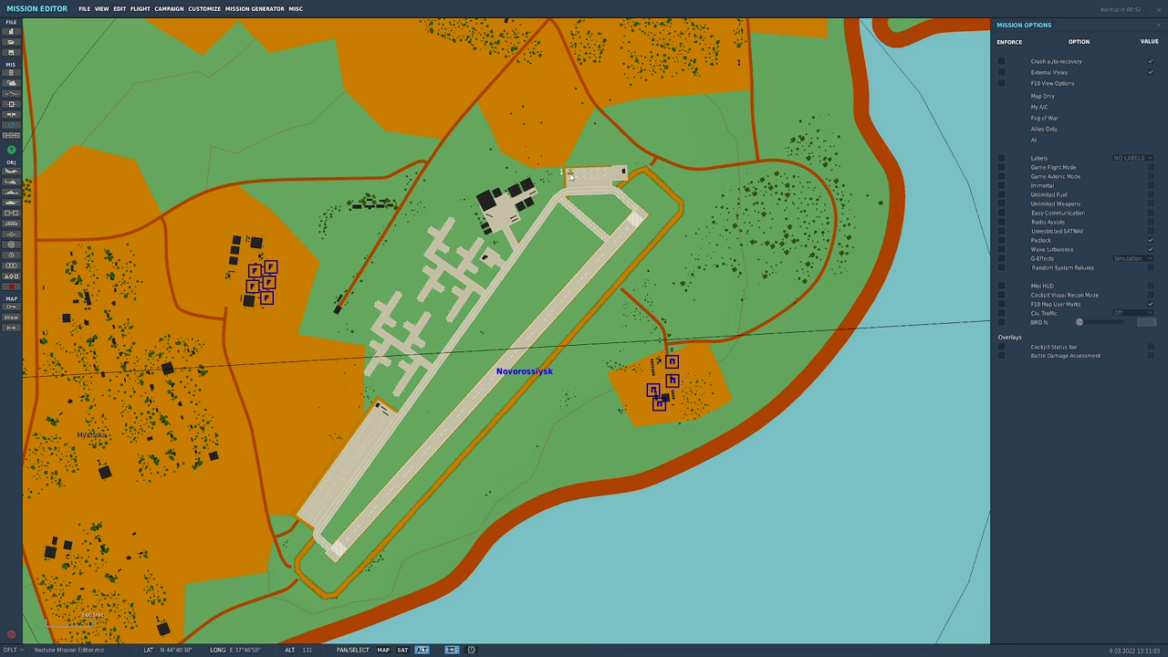
scroll(571, 172, up, 1)
scroll(568, 161, up, 2)
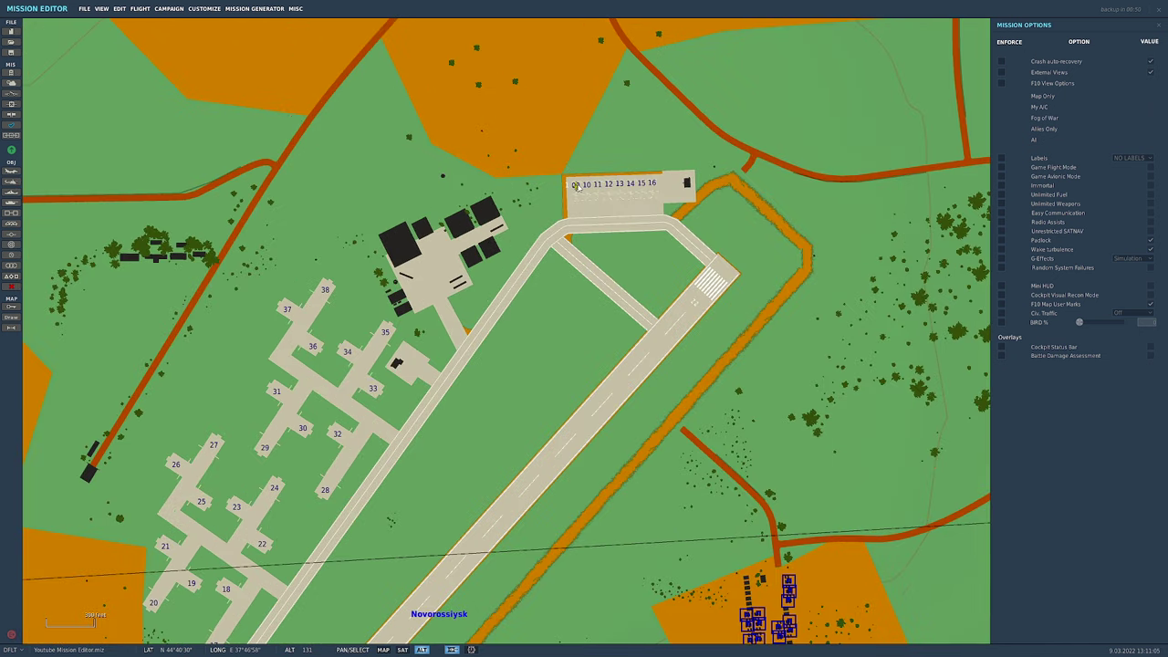
scroll(568, 162, down, 1)
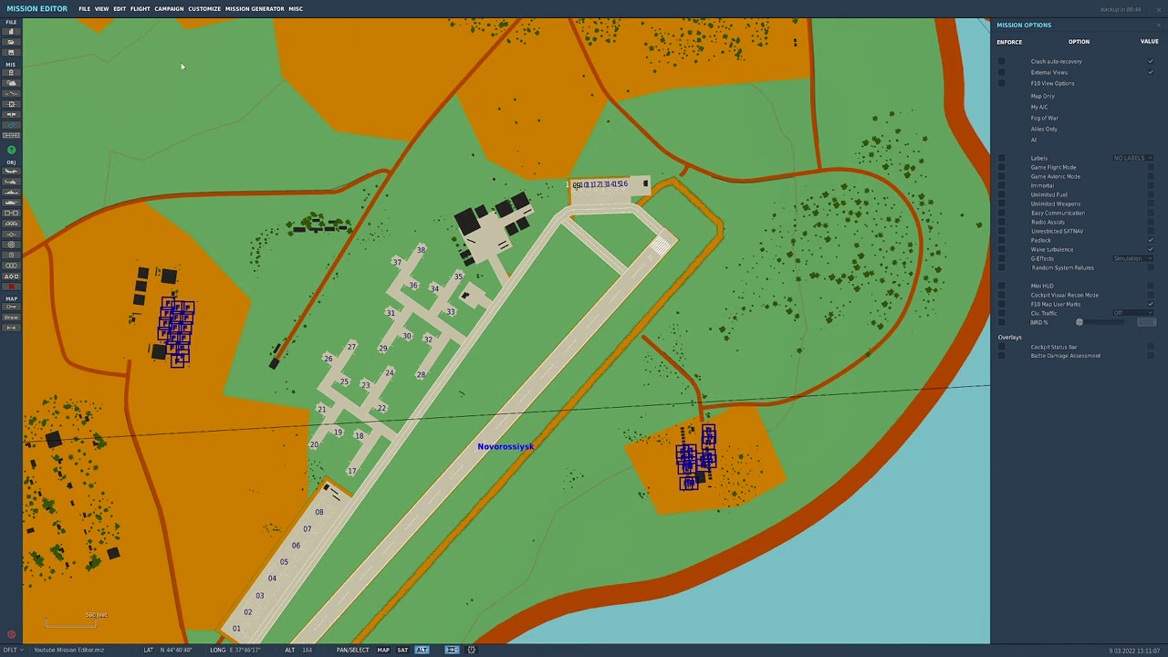
click(84, 8)
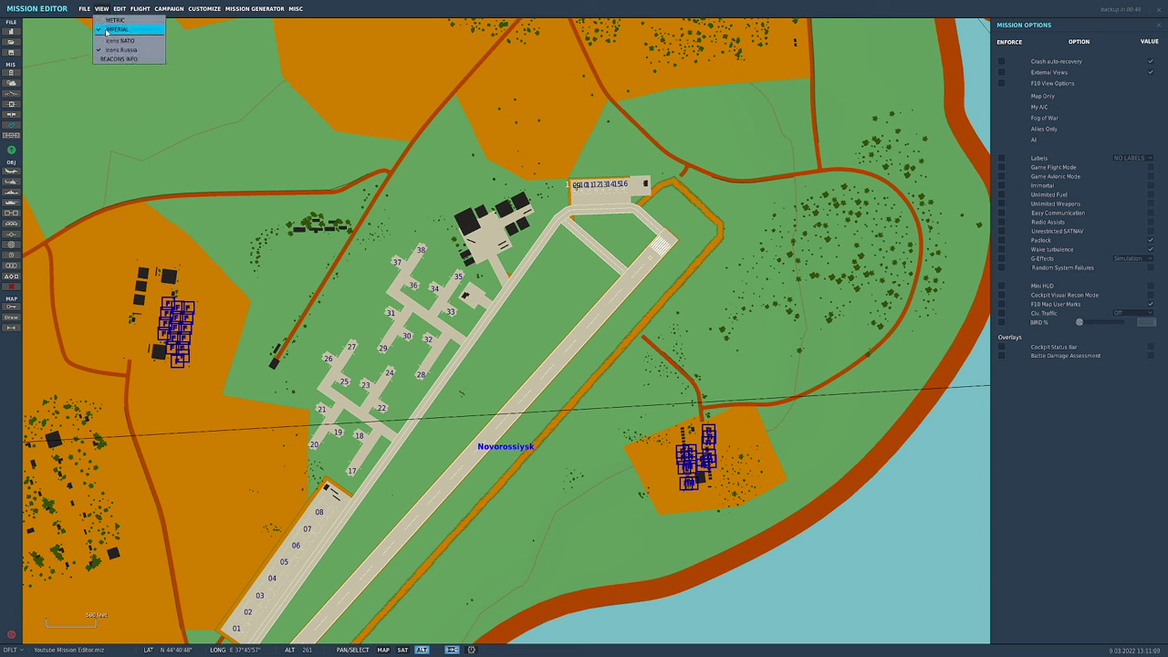
click(114, 40)
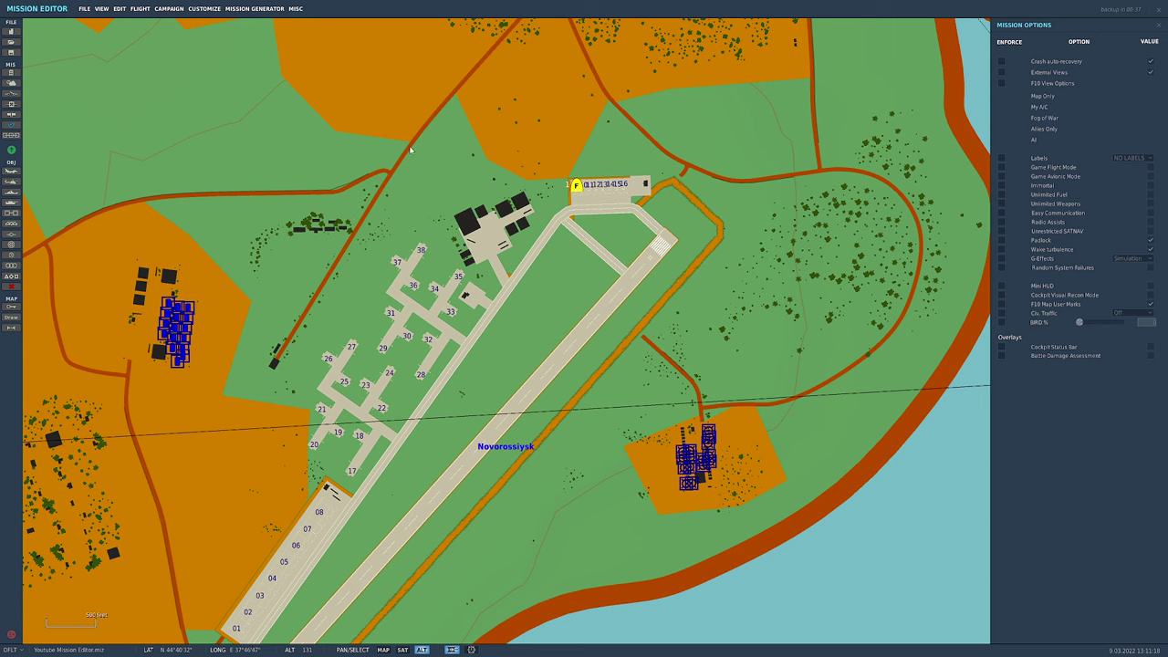
Set the map's unit icons to the Russian style and view the aircraft at parking spot 09.
click(100, 9)
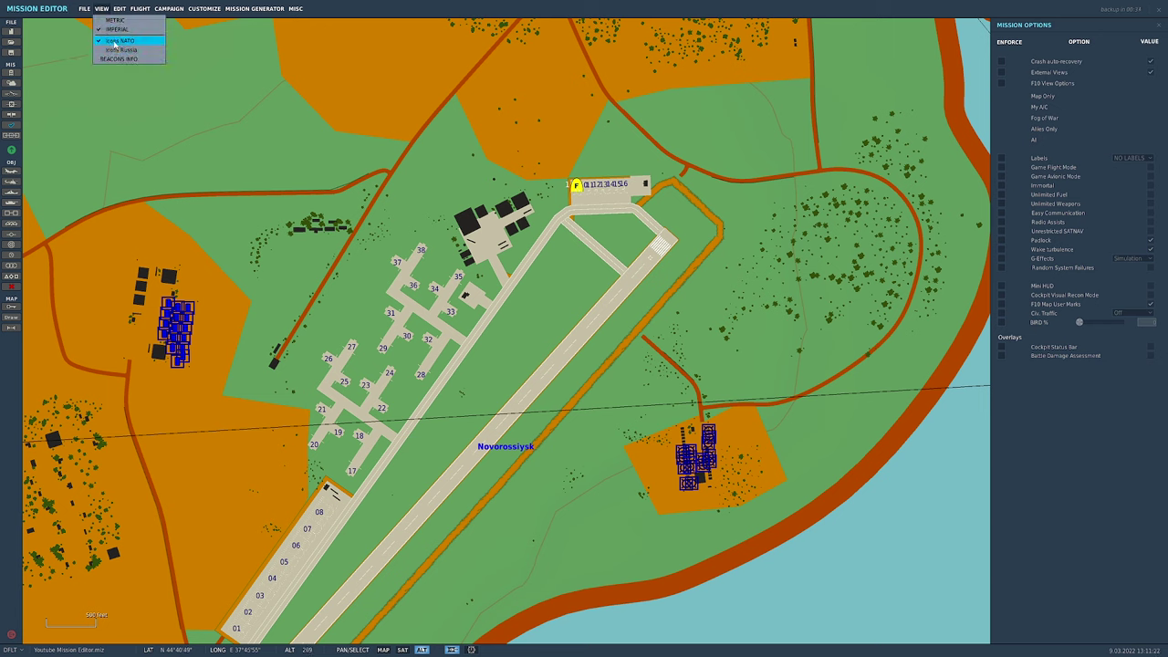
click(113, 51)
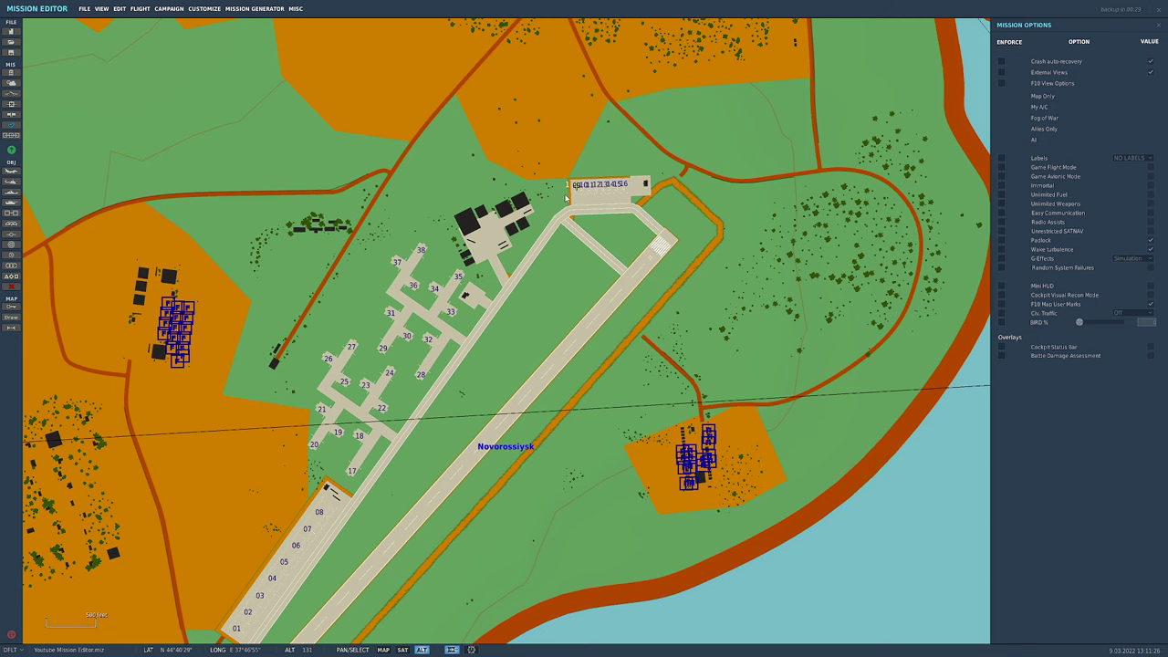
scroll(576, 189, up, 5)
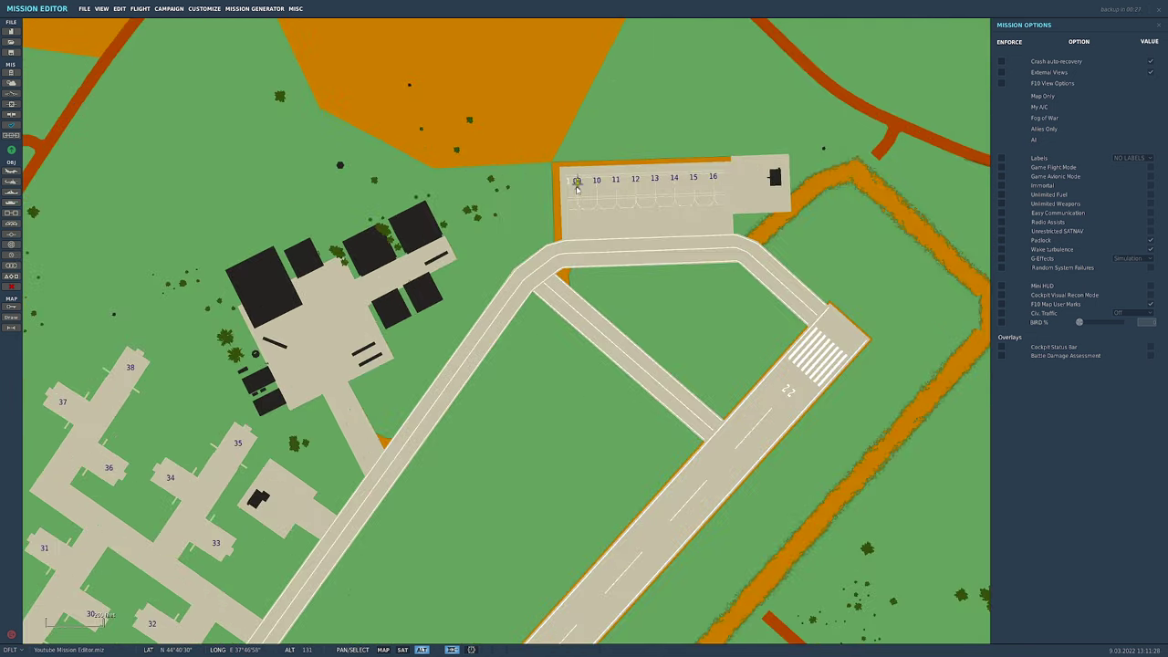
scroll(576, 180, down, 1)
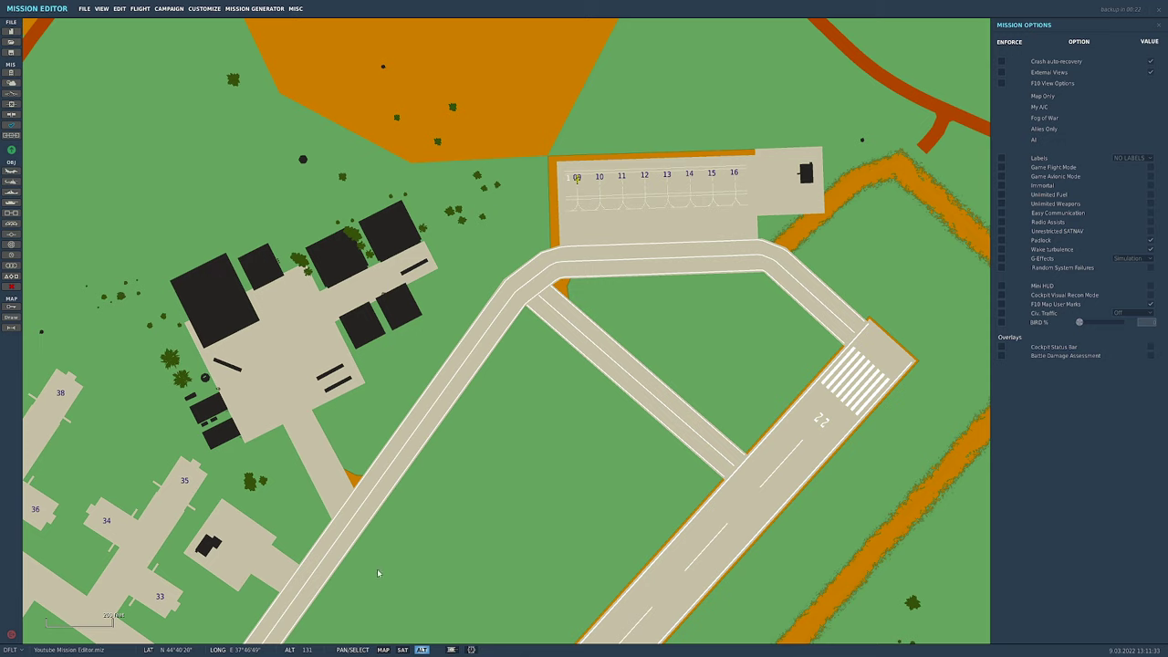
Toggle the map's unit model display to compare the F/A-18C at parking spot 09 with and without its model, leaving models on.
click(451, 650)
scroll(561, 190, up, 7)
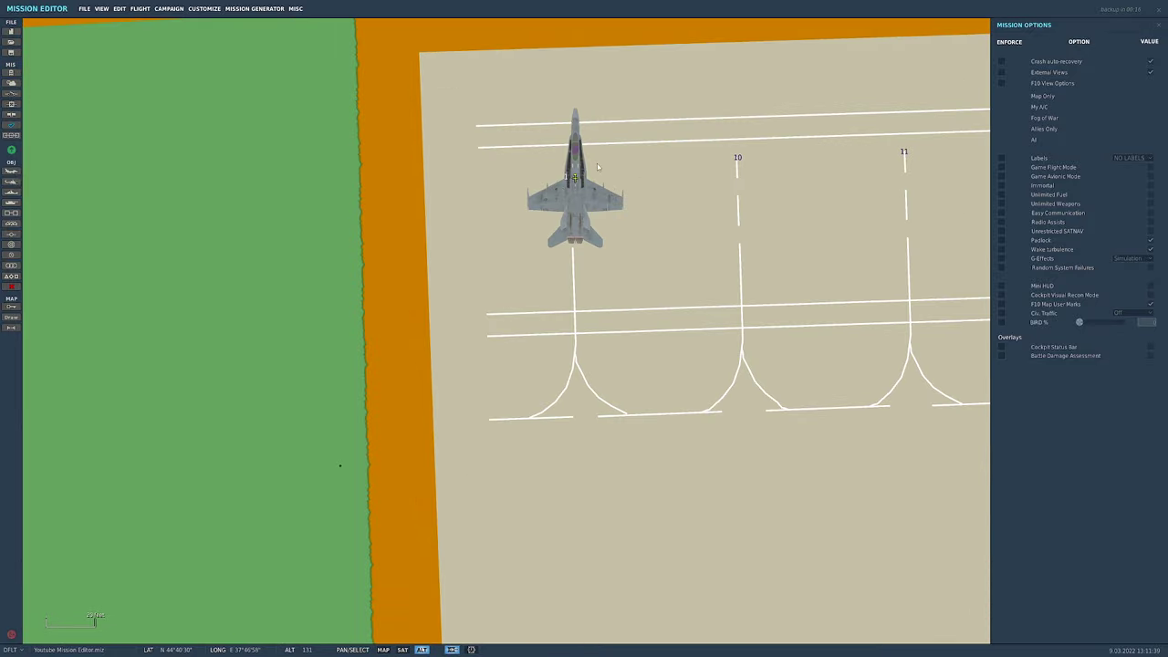
click(451, 650)
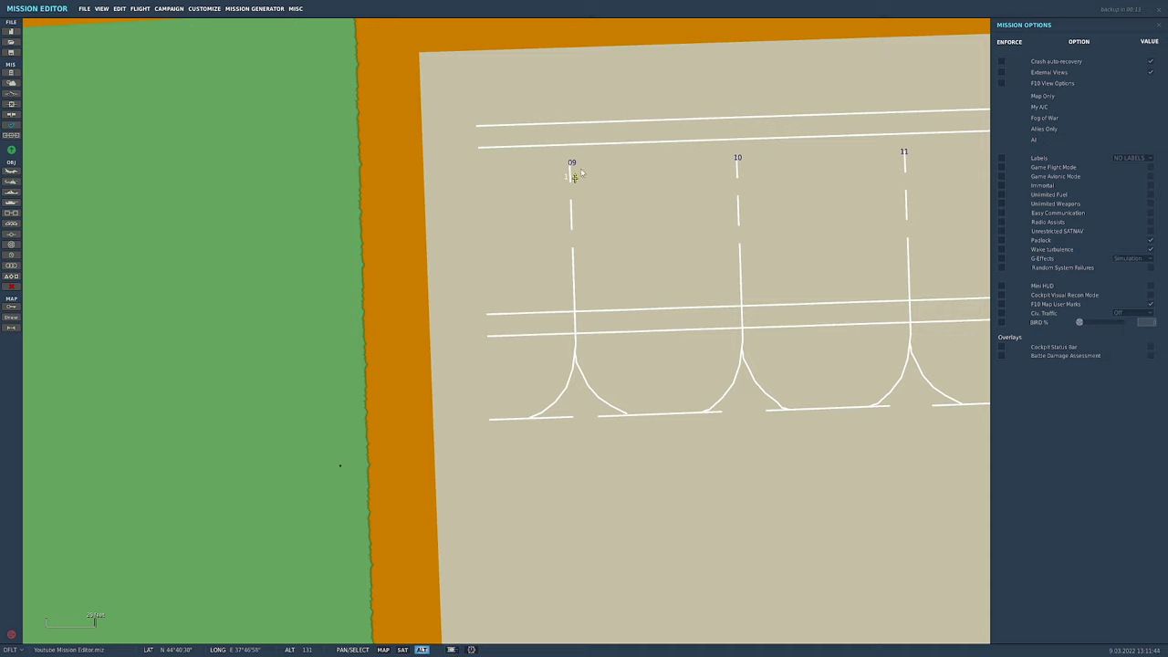
click(450, 649)
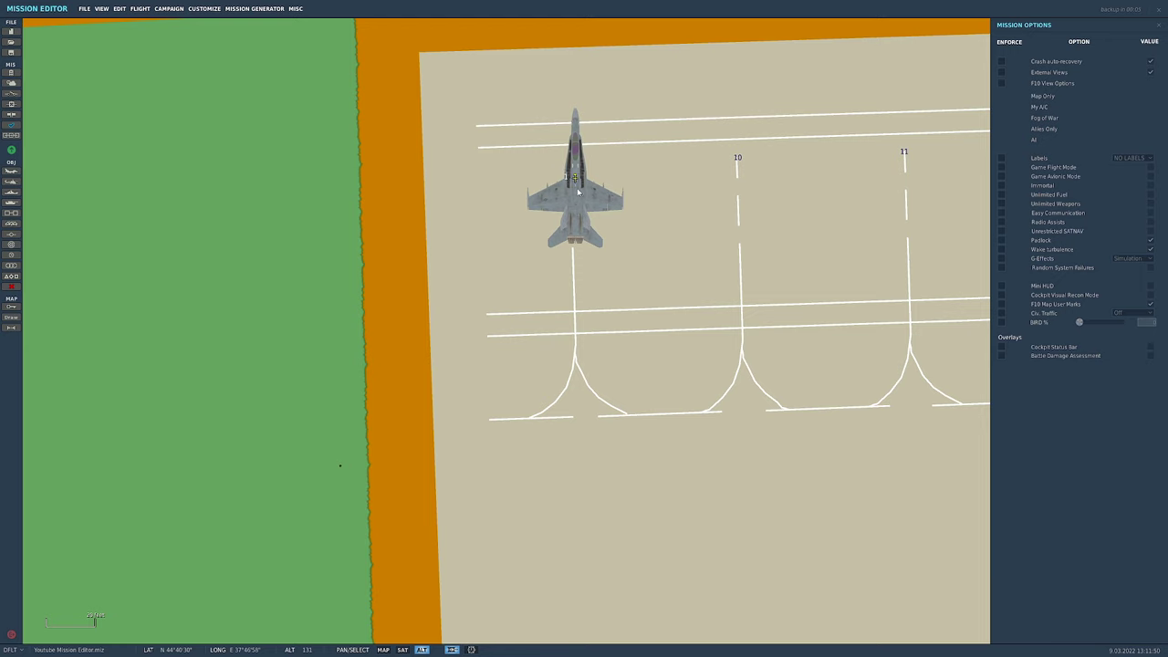
Close the mission options and open the CAS CLIENT group's settings from its aircraft at parking spot 09.
scroll(571, 196, down, 2)
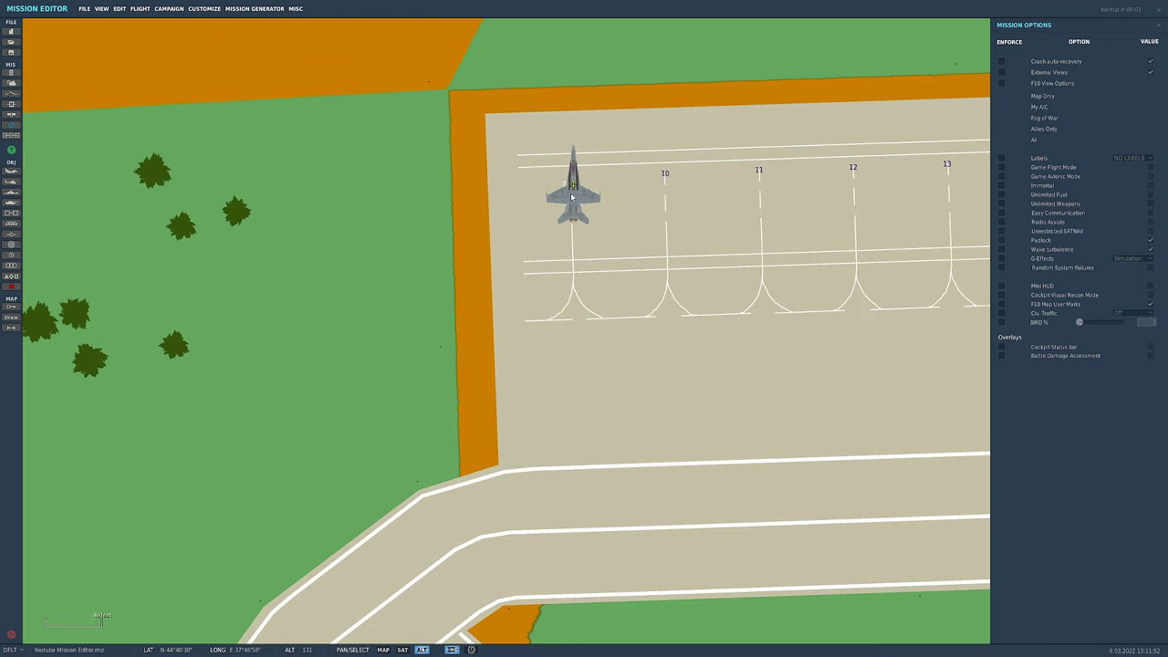
scroll(572, 195, down, 1)
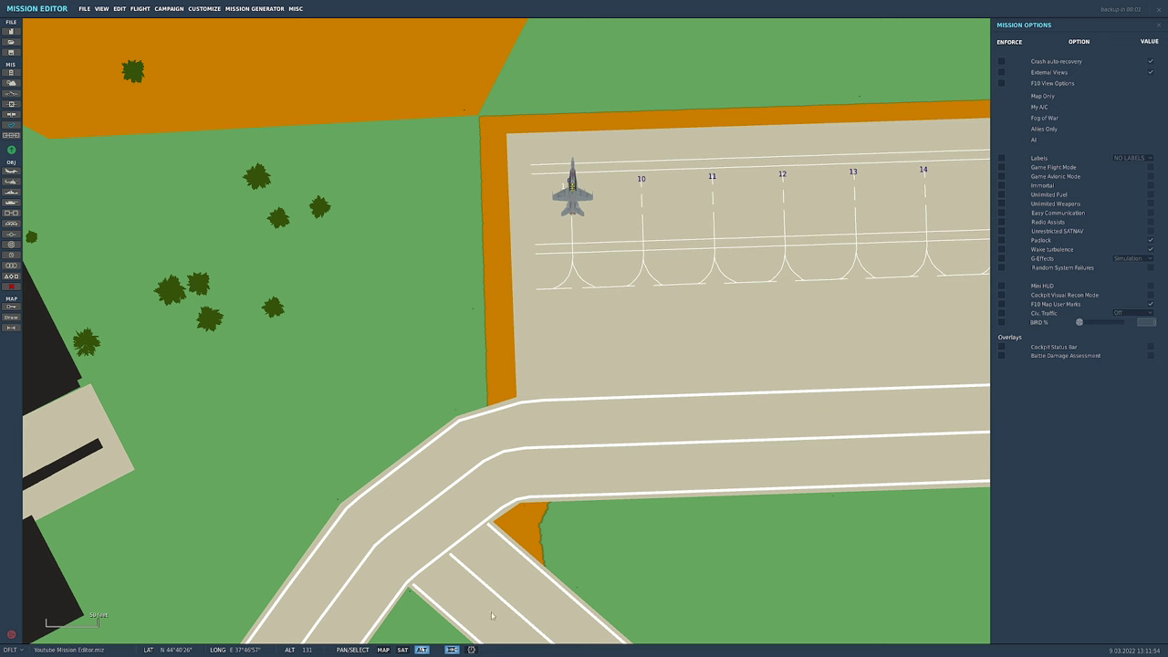
scroll(580, 370, down, 3)
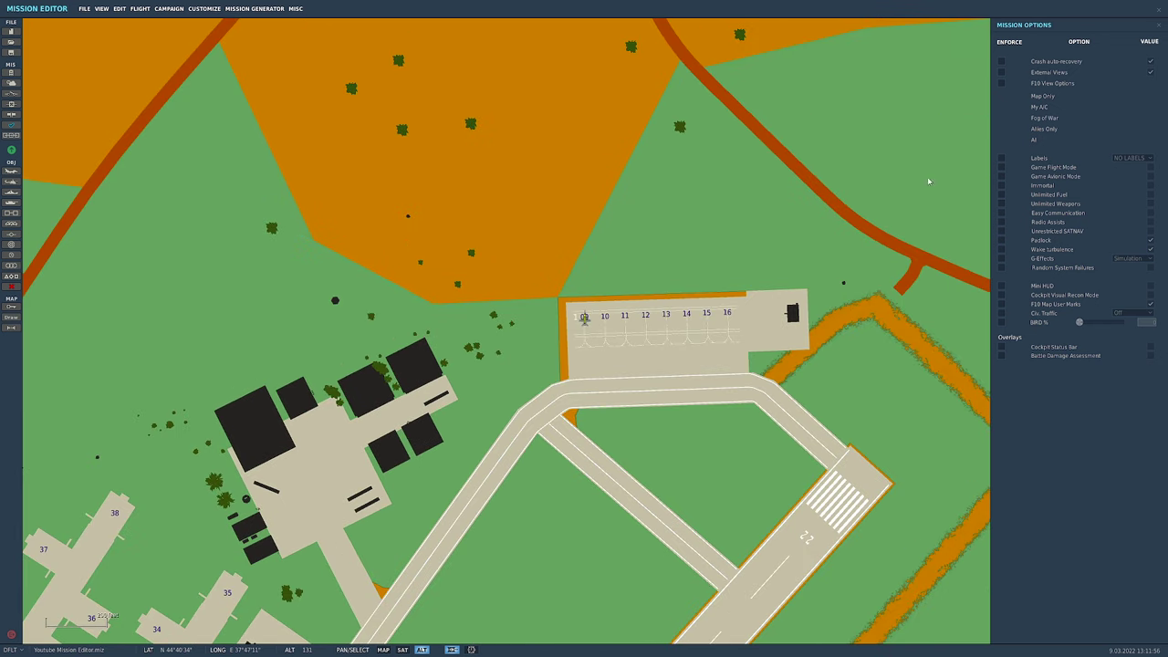
click(1159, 26)
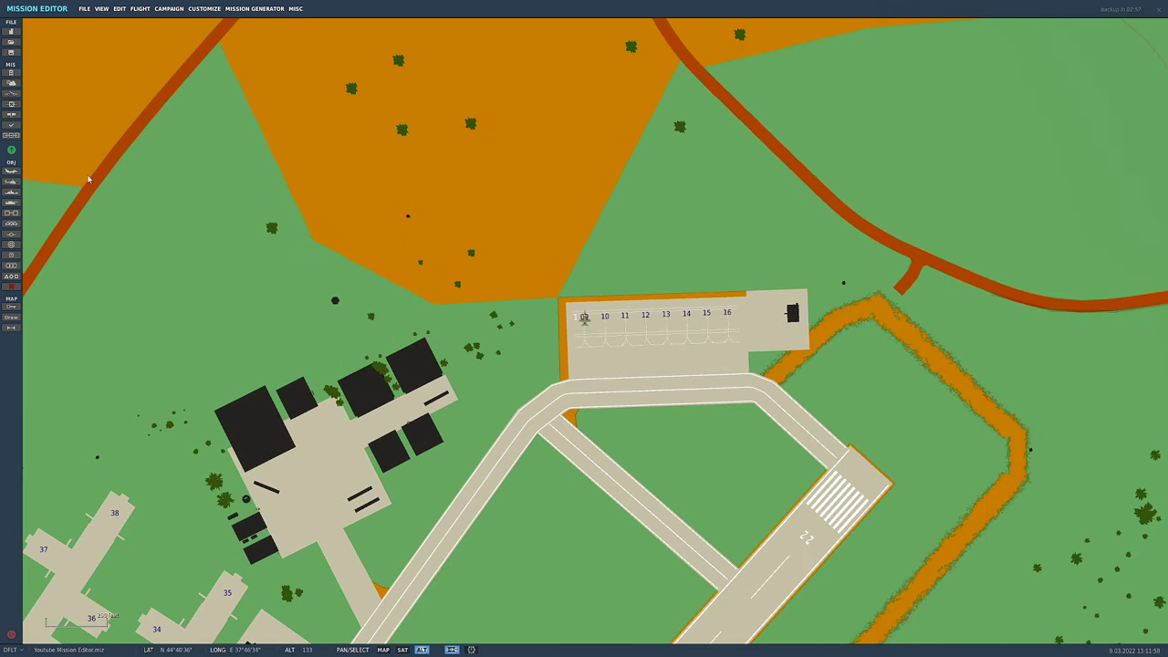
click(584, 320)
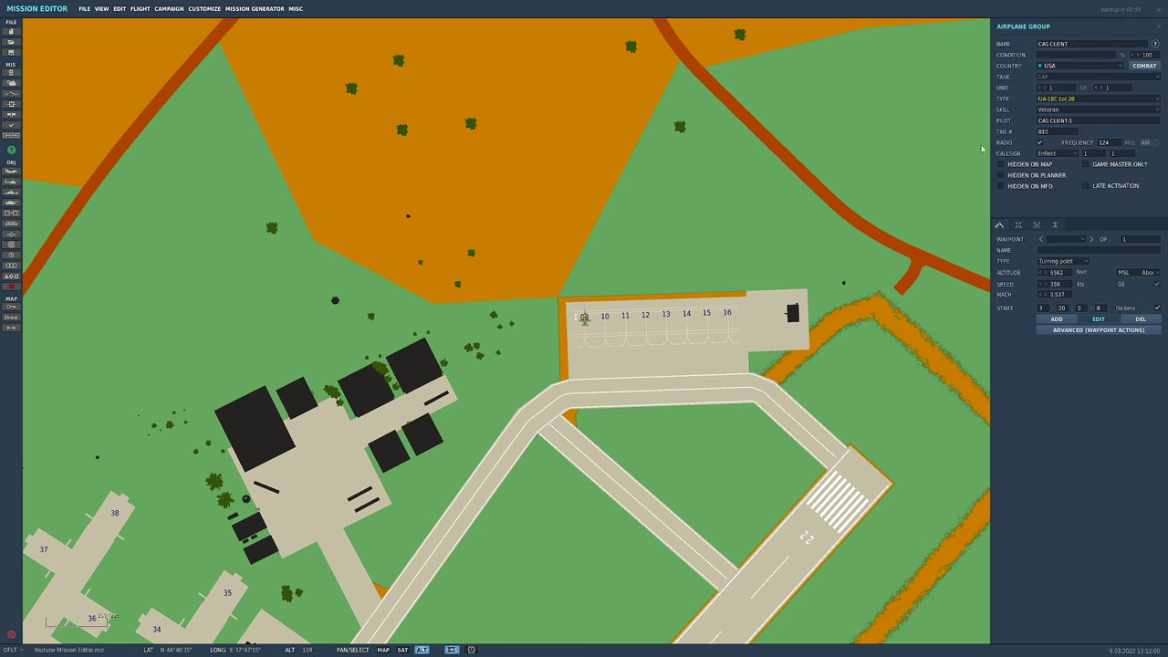